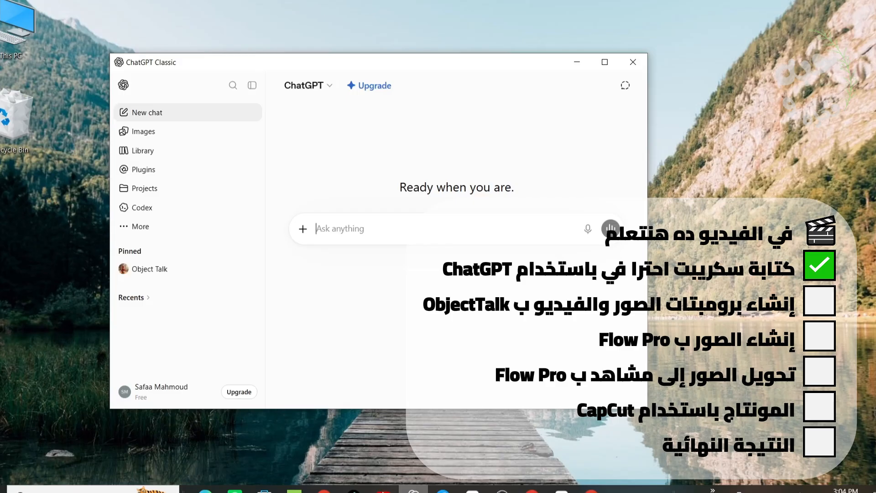
- Ask ChatGPT in Arabic for a 20–30 second YouTube Shorts script on three iron-rich foods, with spinach, lentils and liver scenes, and expand the sent request
{"action": "key", "text": "ctrl+v"}
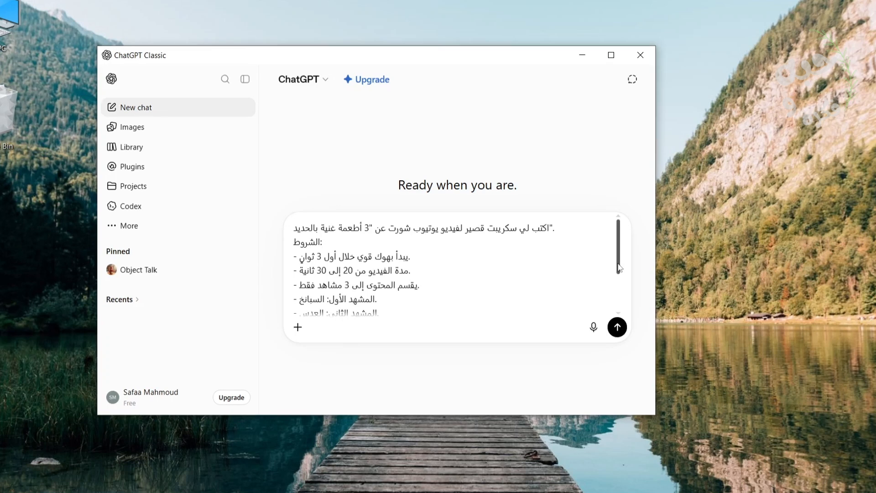
{"action": "left_click_drag", "start_coordinate": [618, 266], "coordinate": [618, 303]}
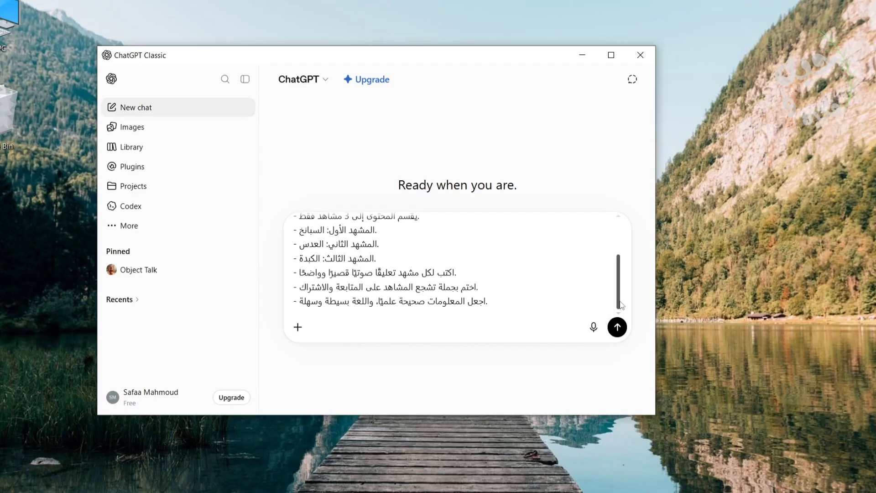
{"action": "left_click_drag", "start_coordinate": [618, 303], "coordinate": [620, 241]}
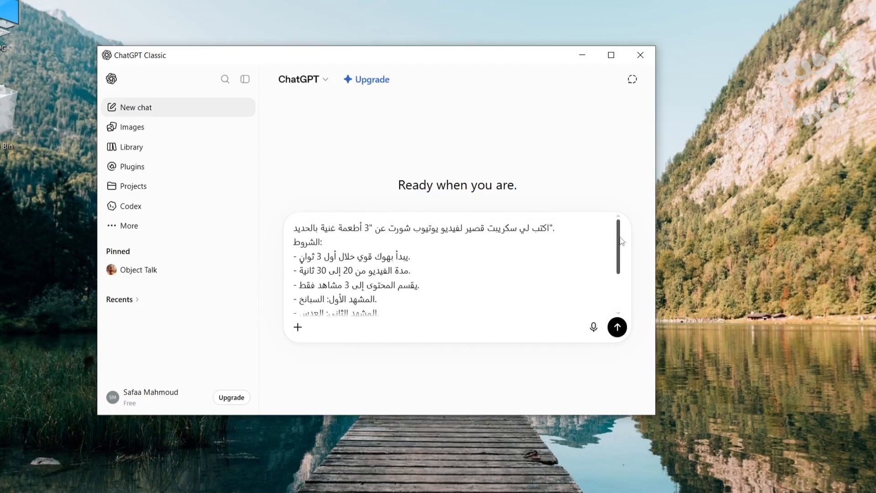
{"action": "left_click", "coordinate": [617, 328]}
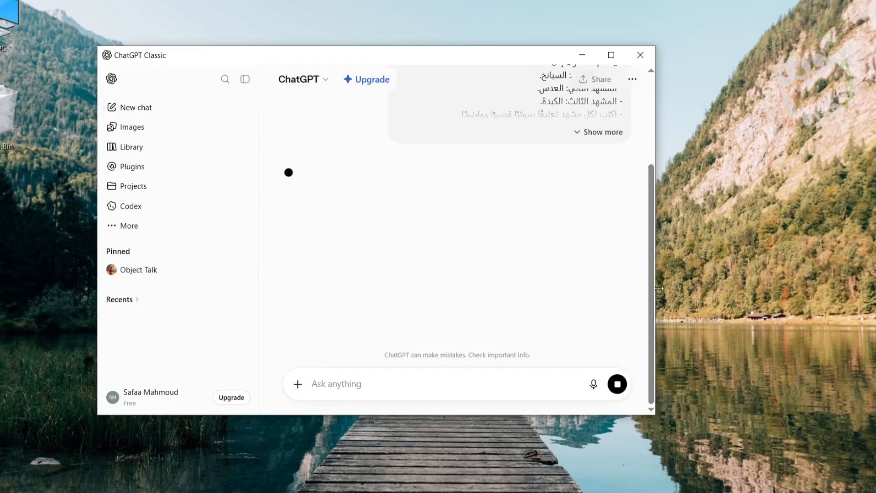
{"action": "left_click_drag", "start_coordinate": [653, 293], "coordinate": [669, 210]}
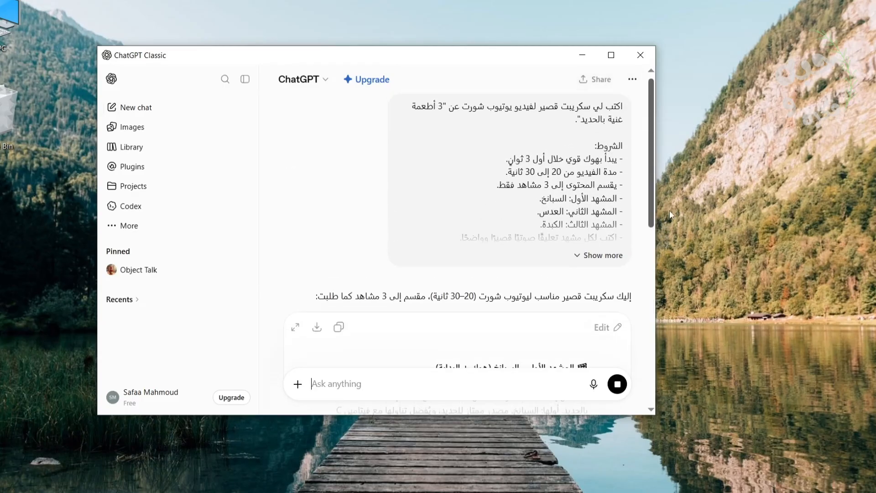
{"action": "left_click", "coordinate": [602, 255]}
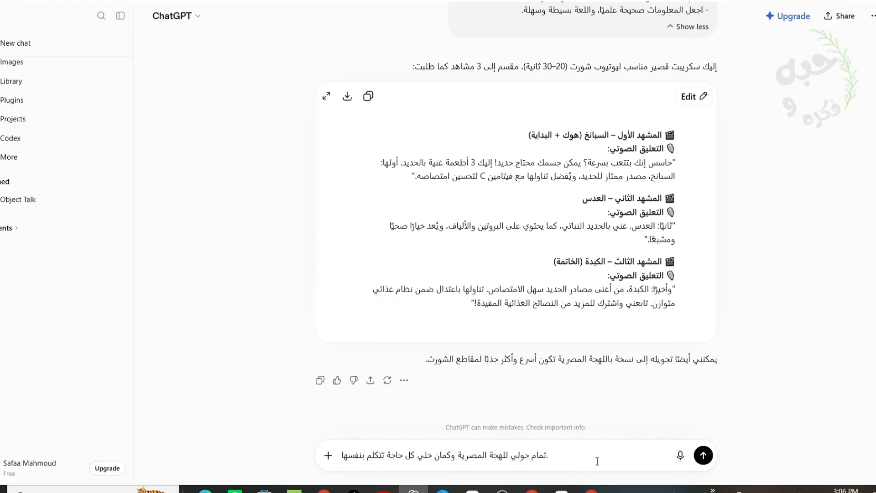
- Send the follow-up asking to convert the script to Egyptian dialect with each food speaking for itself, and review the rewritten script
{"action": "left_click", "coordinate": [703, 456]}
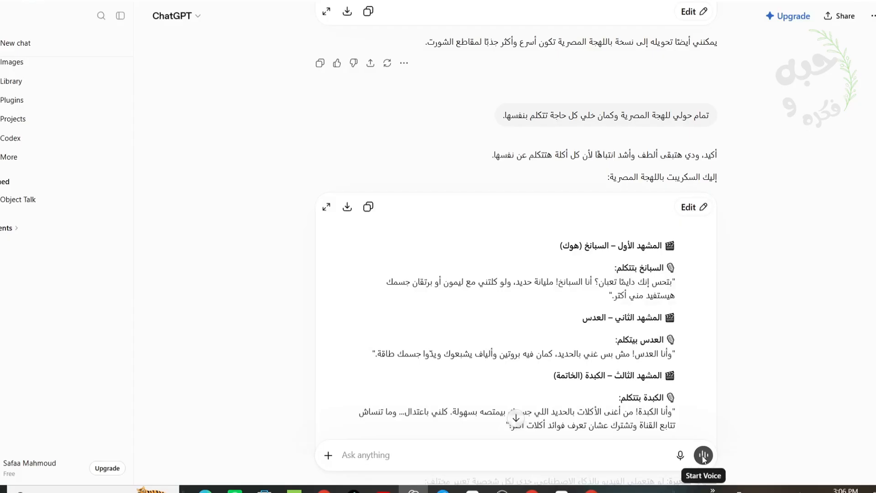
{"action": "scroll", "coordinate": [516, 246], "scroll_direction": "down", "scroll_amount": 2}
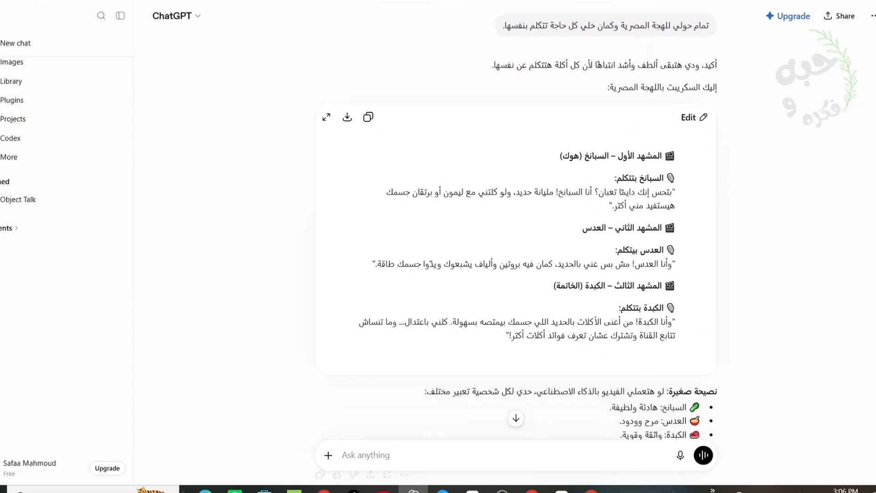
{"action": "scroll", "coordinate": [516, 246], "scroll_direction": "down", "scroll_amount": 1}
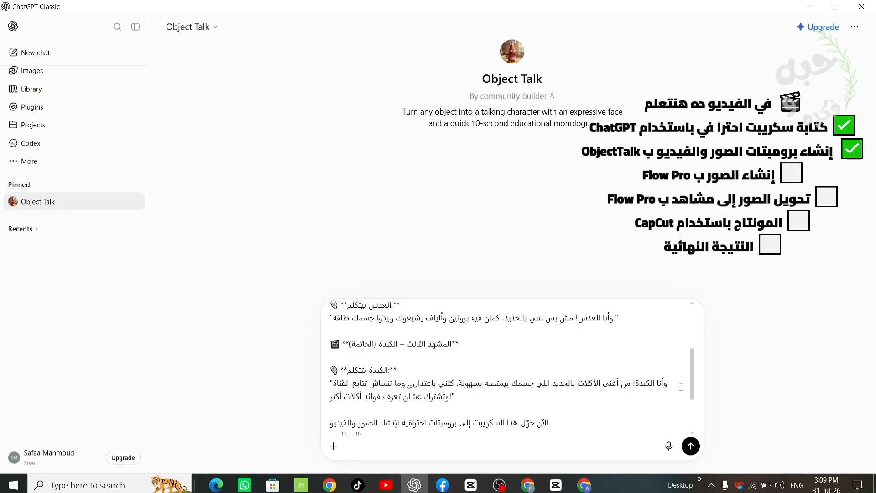
- Send Object Talk the script with a request for English Ultra Realistic 8K image and video prompts per scene, and review the reply
{"action": "left_click_drag", "start_coordinate": [693, 391], "coordinate": [694, 429]}
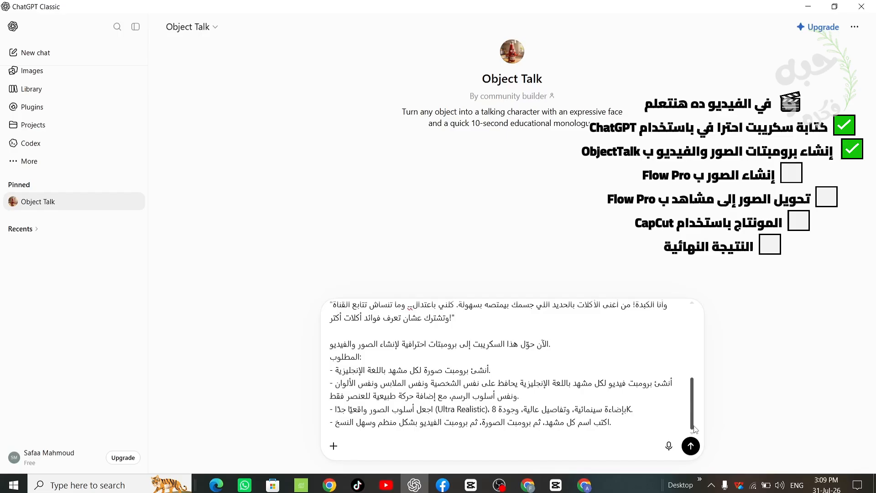
{"action": "left_click", "coordinate": [691, 446]}
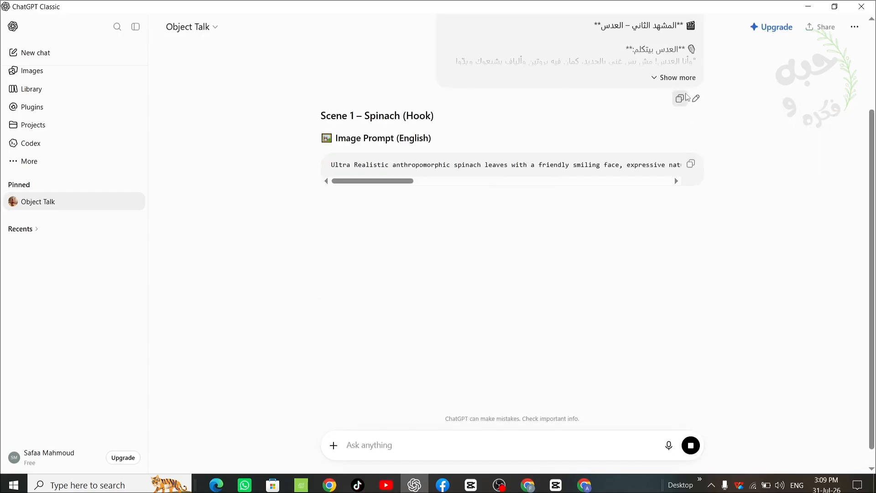
{"action": "left_click", "coordinate": [686, 78]}
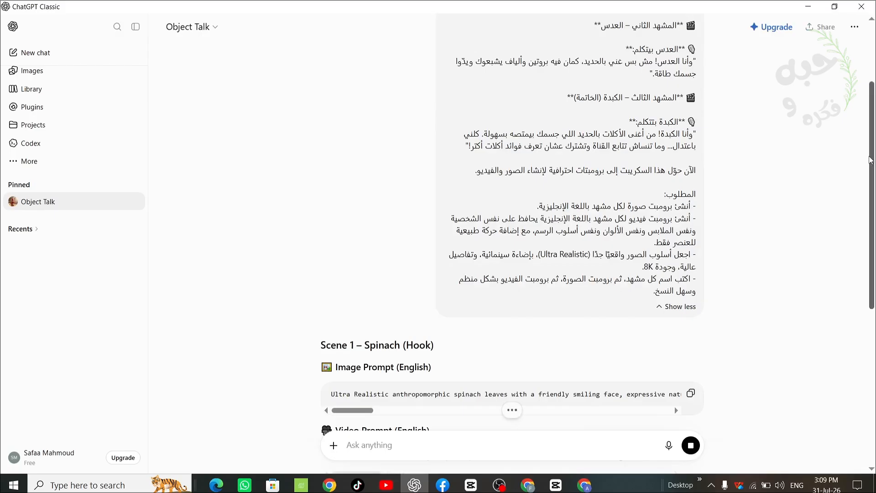
{"action": "left_click_drag", "start_coordinate": [870, 160], "coordinate": [874, 133]}
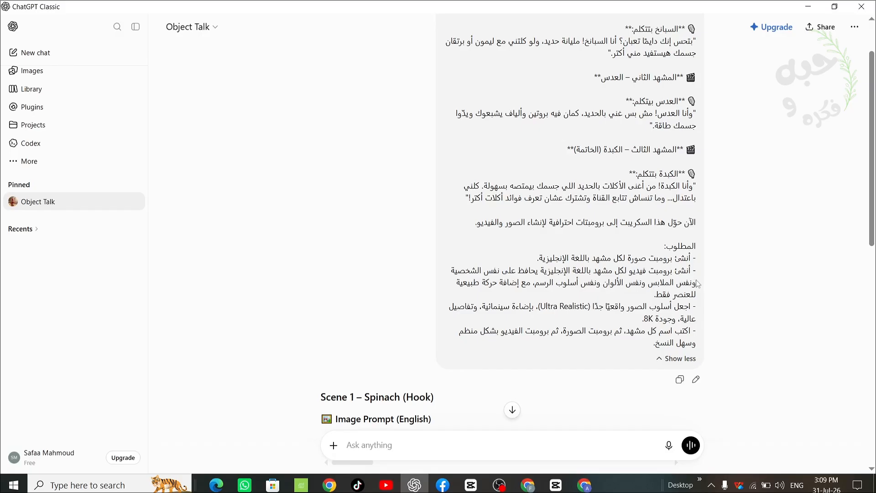
{"action": "scroll", "coordinate": [697, 286], "scroll_direction": "down", "scroll_amount": 5}
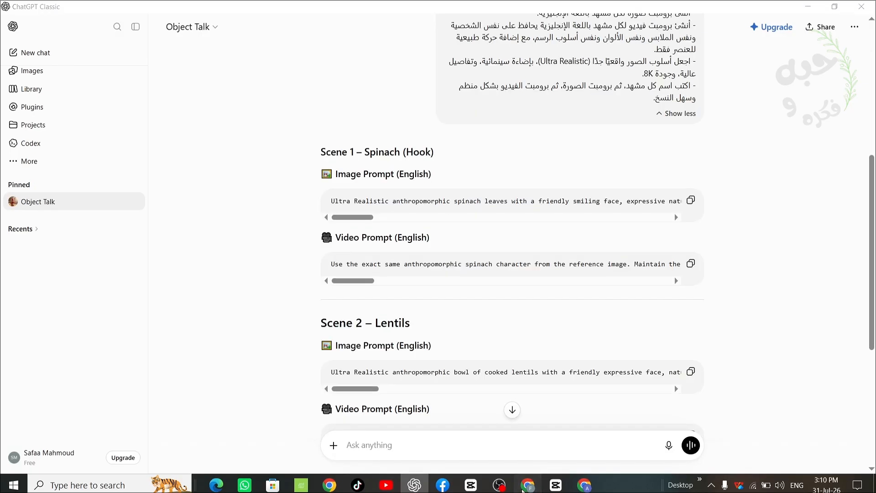
- Switch to Chrome and open a Google Flow project from the search results, briefly checking the prompt box's media picker
{"action": "left_click", "coordinate": [528, 484]}
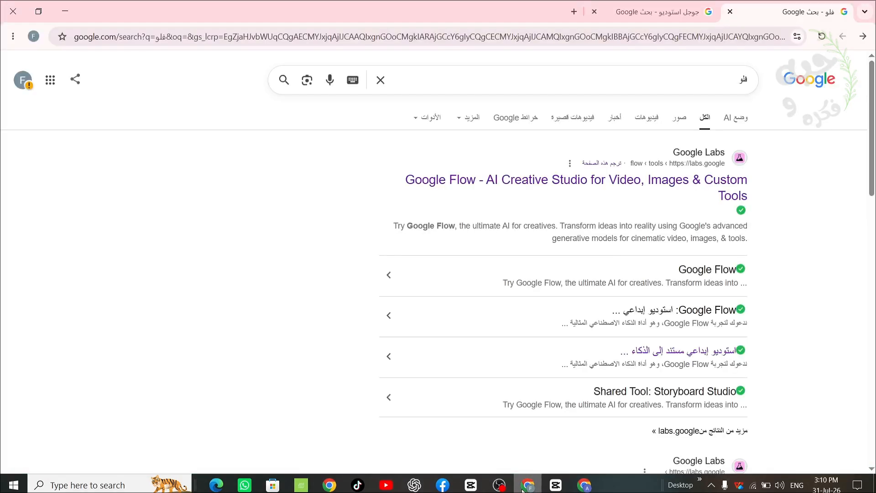
{"action": "left_click", "coordinate": [729, 189]}
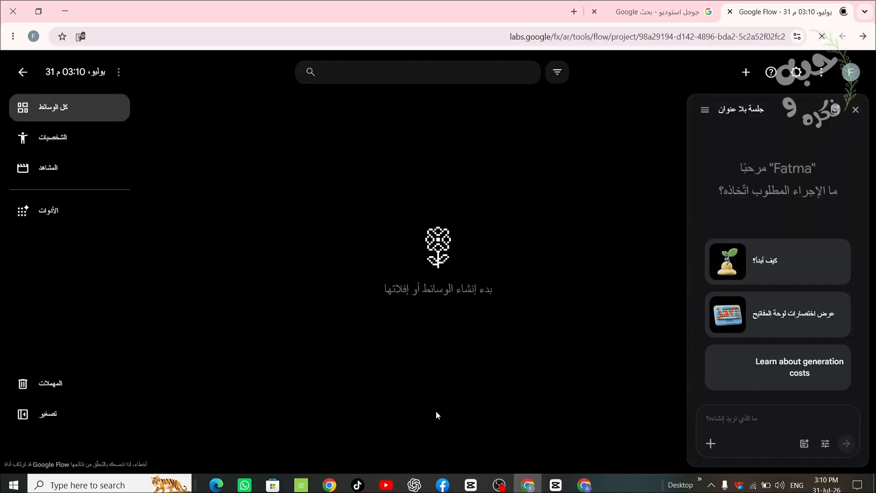
{"action": "left_click", "coordinate": [710, 443]}
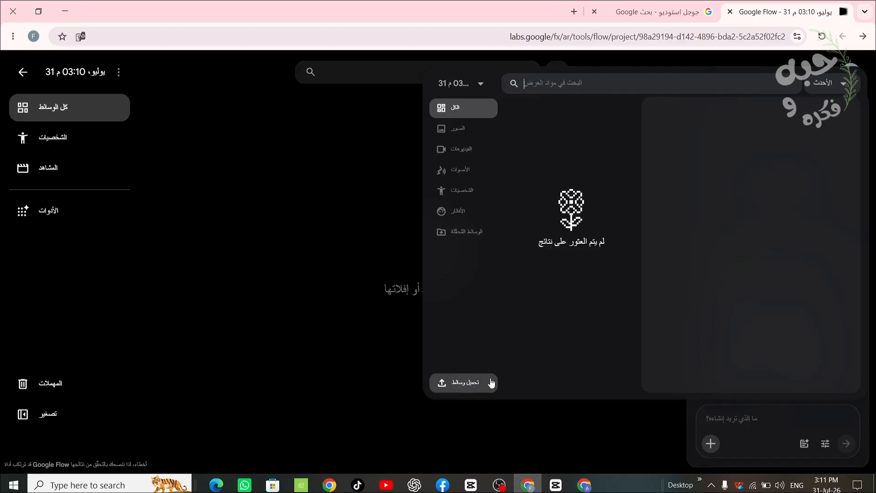
{"action": "left_click", "coordinate": [734, 430]}
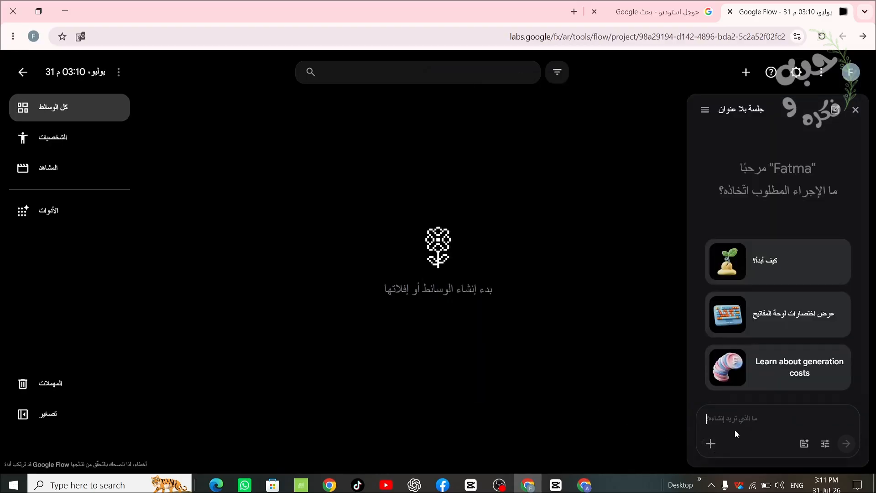
- Set Flow's default image and video aspect ratios to 9:16 with Omni Flash as the video model, and save the agent settings
{"action": "left_click", "coordinate": [825, 444]}
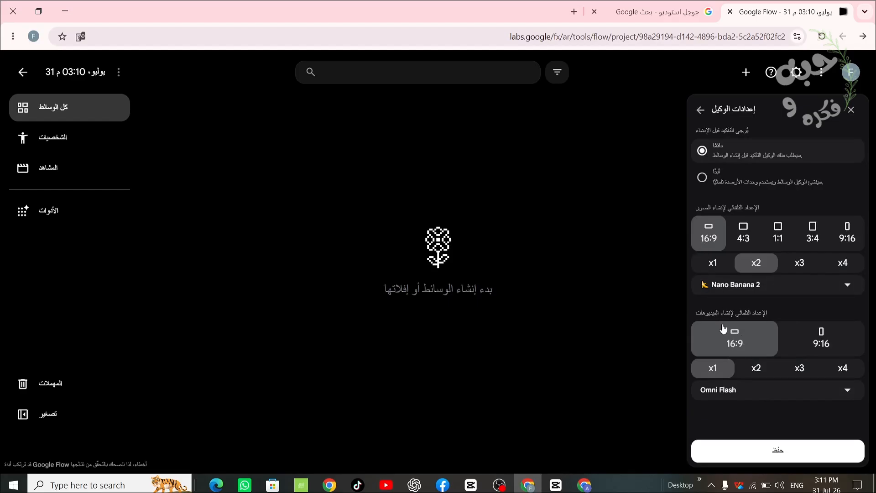
{"action": "left_click", "coordinate": [814, 345]}
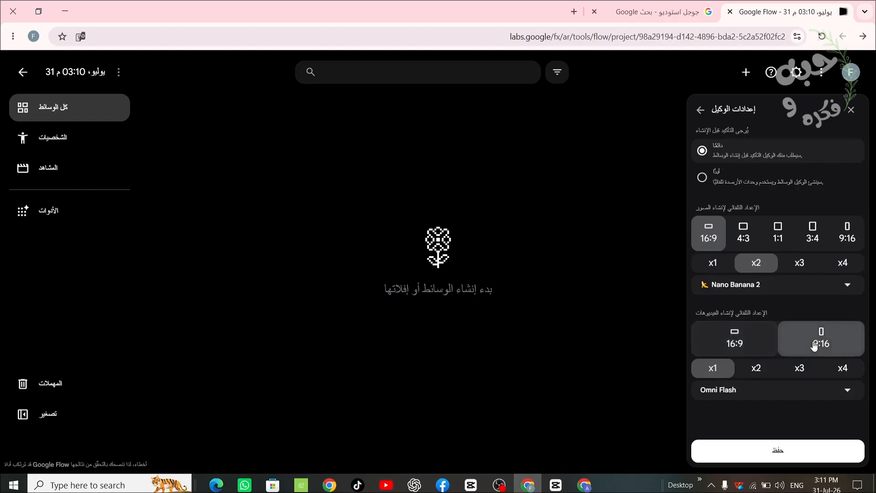
{"action": "left_click", "coordinate": [856, 239]}
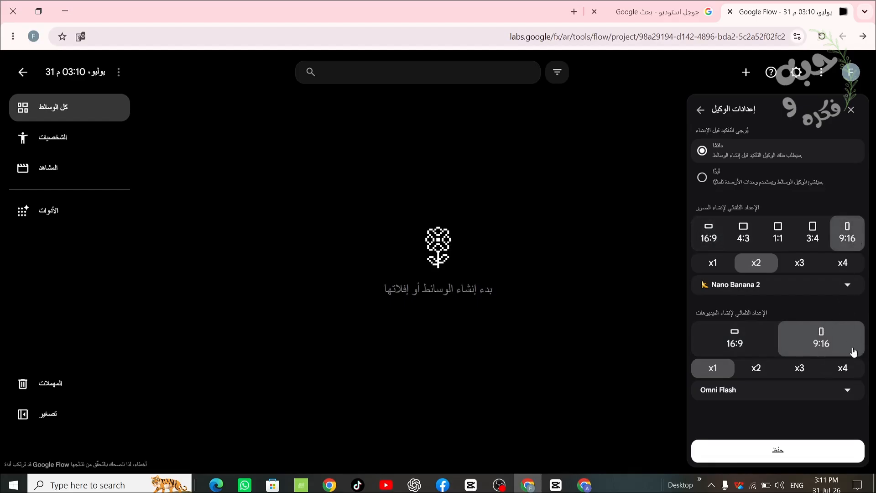
{"action": "left_click", "coordinate": [847, 391]}
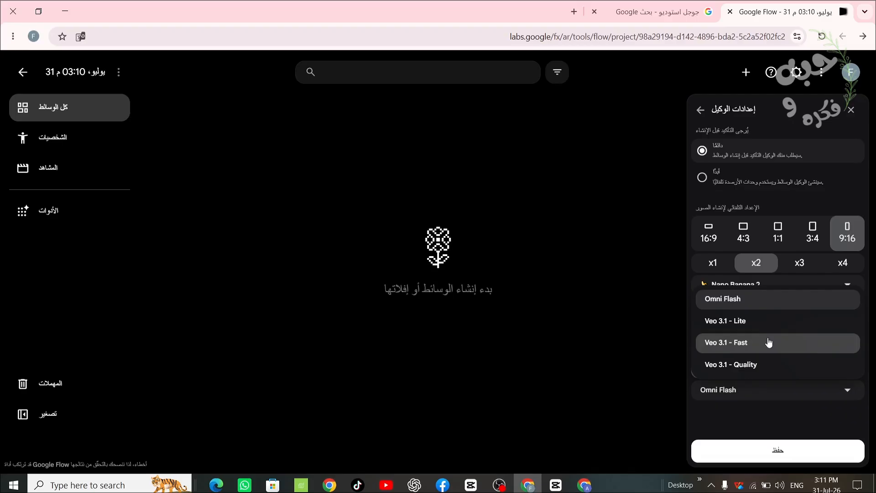
{"action": "left_click", "coordinate": [768, 304]}
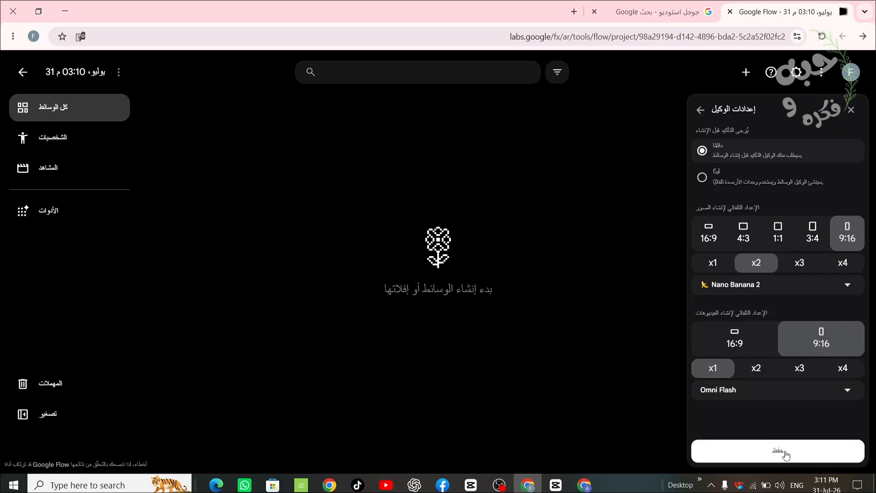
{"action": "left_click", "coordinate": [784, 452]}
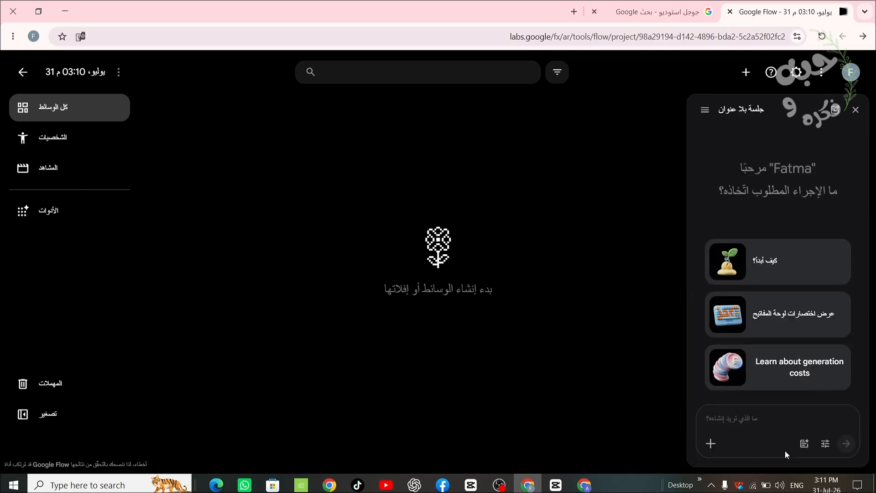
- Paste the Scene 1 spinach image prompt into Flow's prompt box and submit it to generate the images
{"action": "right_click", "coordinate": [728, 417]}
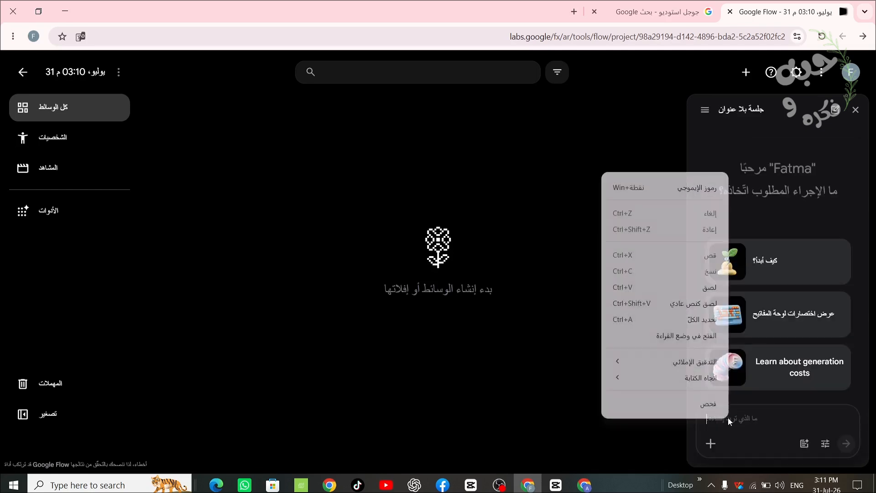
{"action": "left_click", "coordinate": [694, 280]}
{"action": "key", "text": "ctrl+v"}
{"action": "key", "text": "Return"}
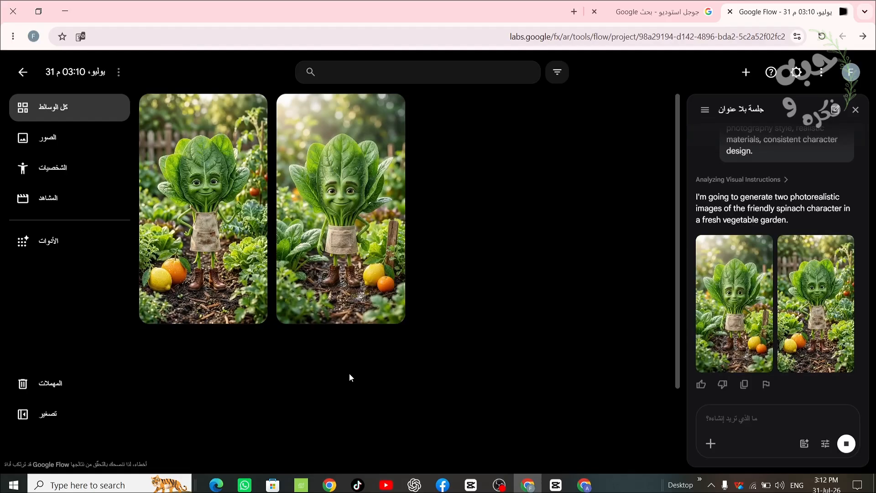
- Copy the Scene 1 spinach video prompt from the Object Talk chat in ChatGPT and paste it into Flow's prompt box
{"action": "left_click", "coordinate": [414, 485]}
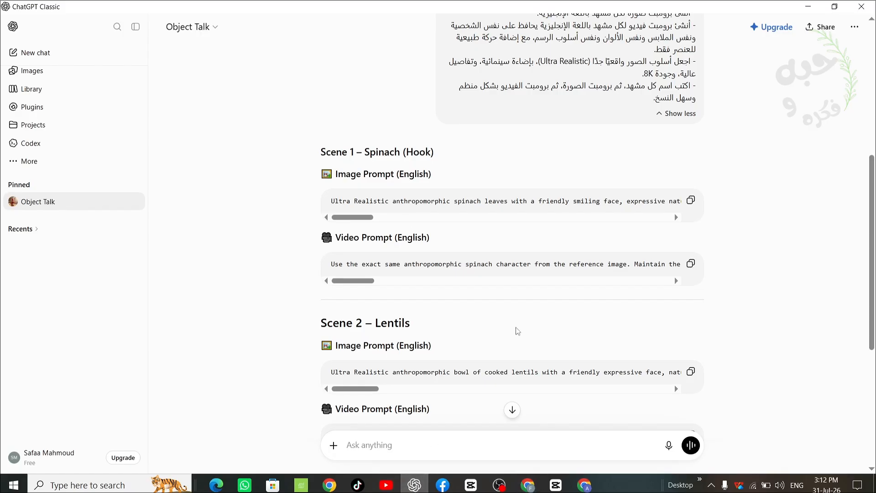
{"action": "left_click", "coordinate": [691, 264]}
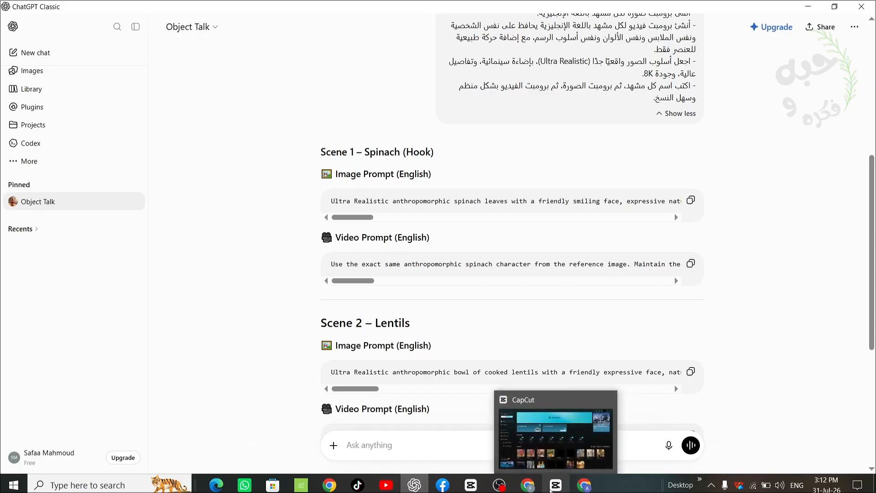
{"action": "left_click", "coordinate": [529, 487]}
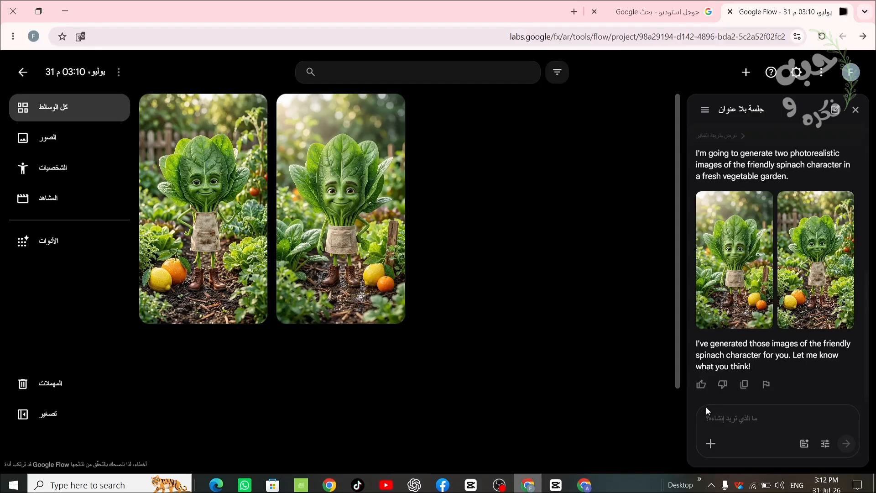
{"action": "right_click", "coordinate": [730, 415]}
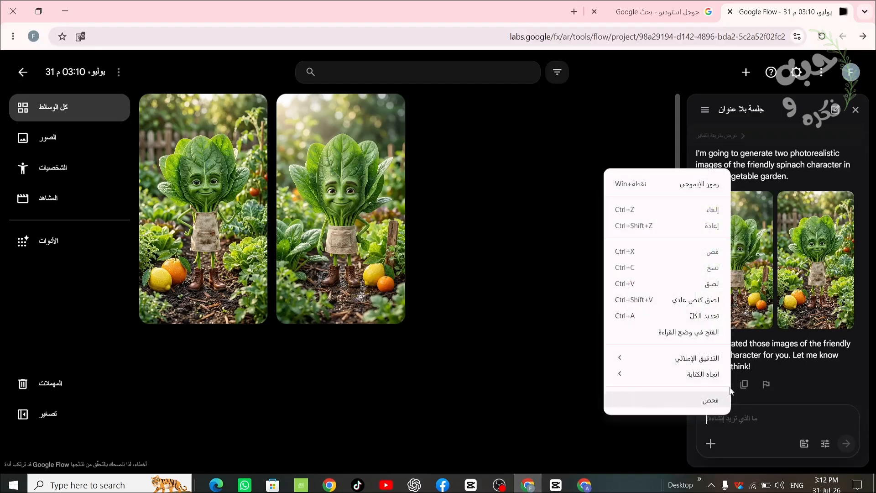
{"action": "left_click", "coordinate": [722, 285]}
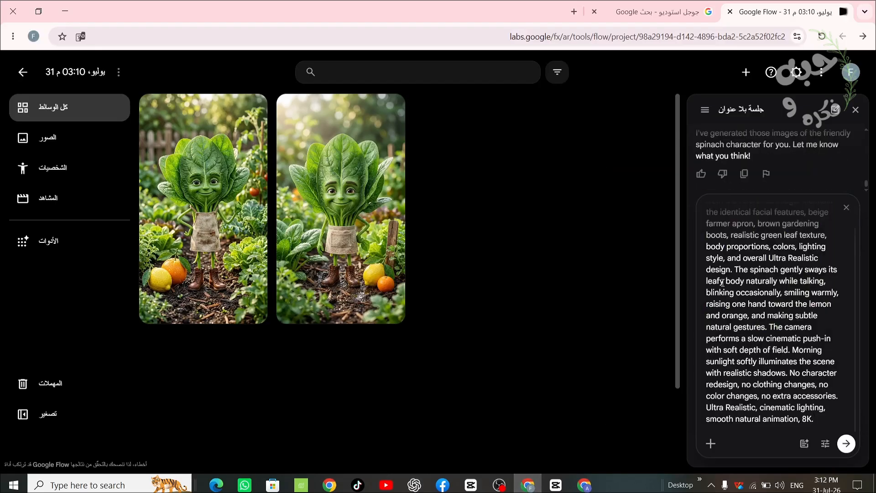
- Copy the spinach's Egyptian-dialect line from the ChatGPT script, append it to the Flow video prompt, and remove the stray microphone emoji and asterisks
{"action": "key", "text": "alt+Tab"}
{"action": "scroll", "coordinate": [825, 138], "scroll_direction": "up", "scroll_amount": 4}
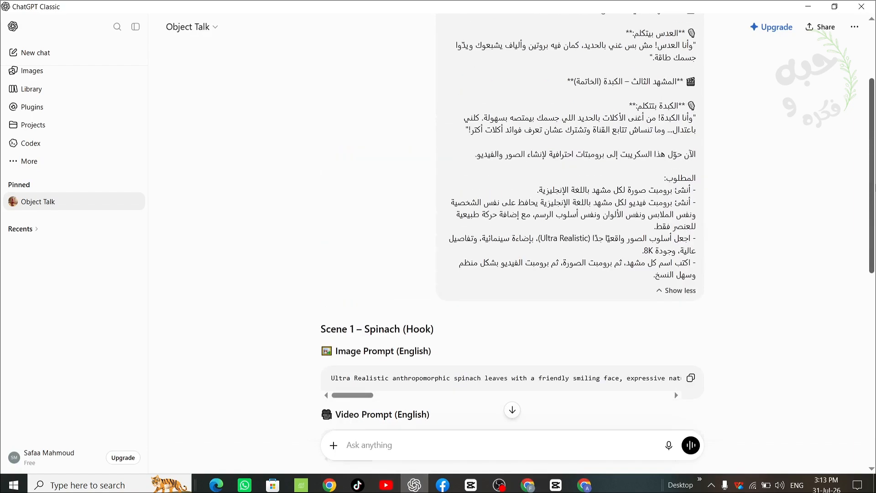
{"action": "left_click", "coordinate": [696, 126]}
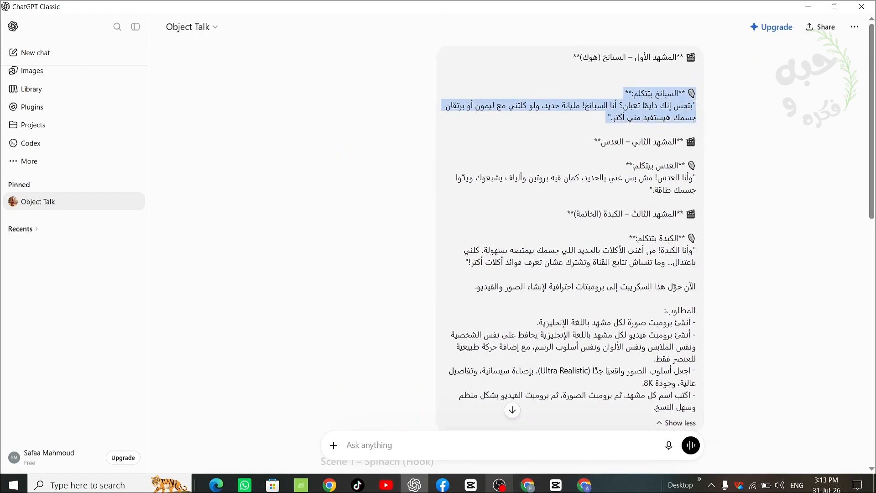
{"action": "left_click", "coordinate": [527, 484]}
{"action": "key", "text": "ctrl+v"}
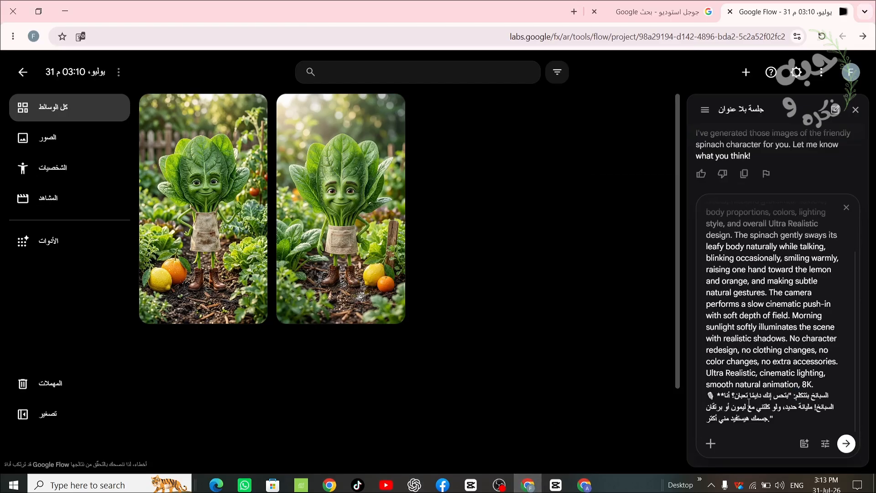
{"action": "key", "text": "BackSpace"}
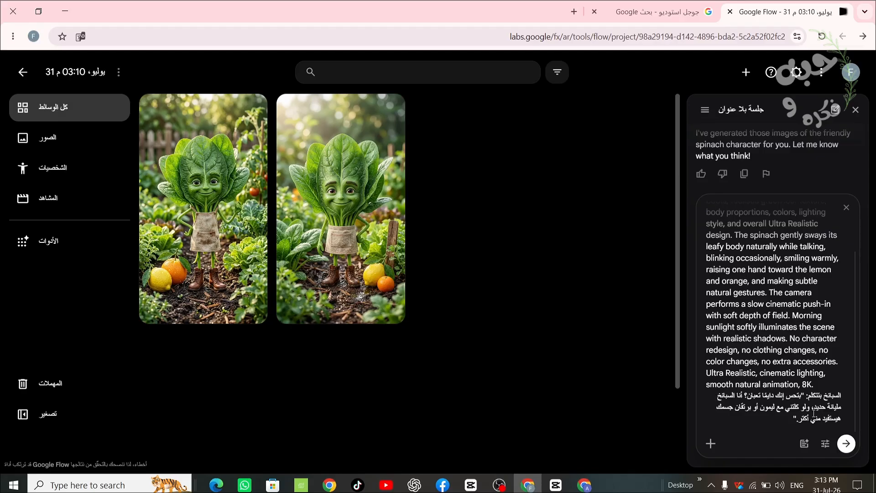
- Delete the comma after "حديد" in the spinach's line and attach the second spinach image to the video prompt as its reference
{"action": "left_click", "coordinate": [814, 413]}
{"action": "key", "text": "BackSpace"}
{"action": "left_click", "coordinate": [709, 448]}
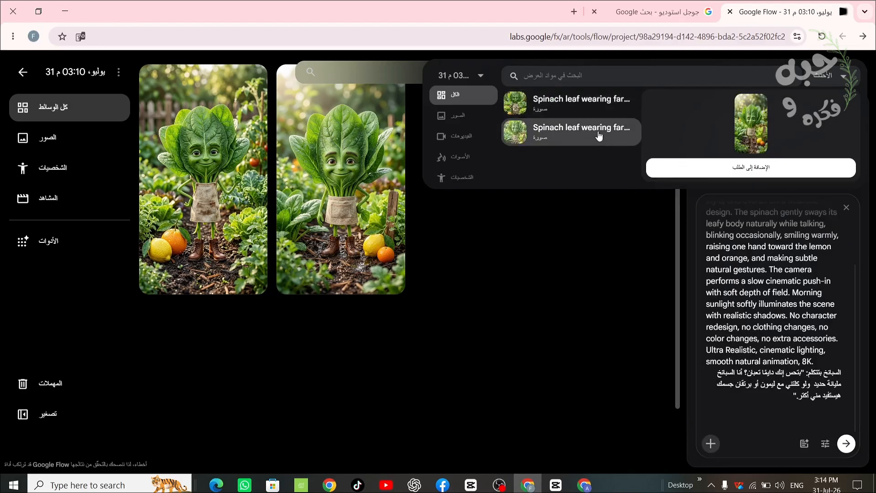
{"action": "left_click", "coordinate": [674, 171]}
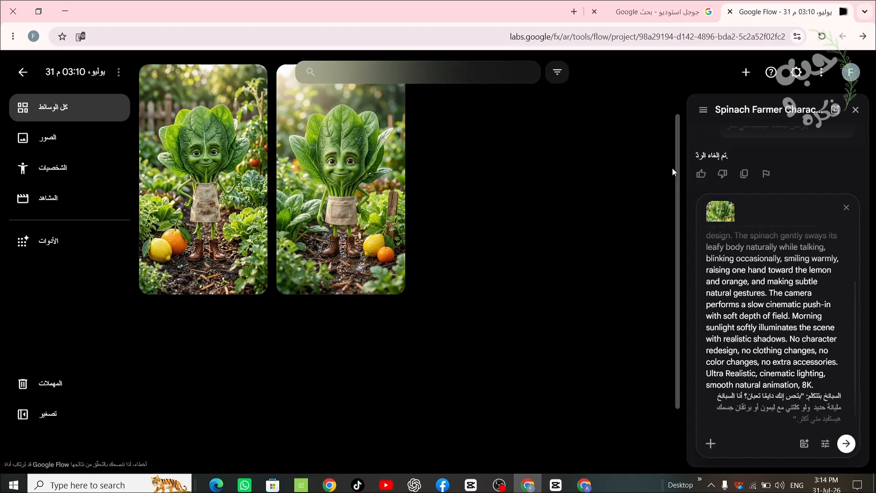
- Submit the spinach video prompt, approve generating the video, and check the account's remaining Flow credits
{"action": "left_click", "coordinate": [845, 442]}
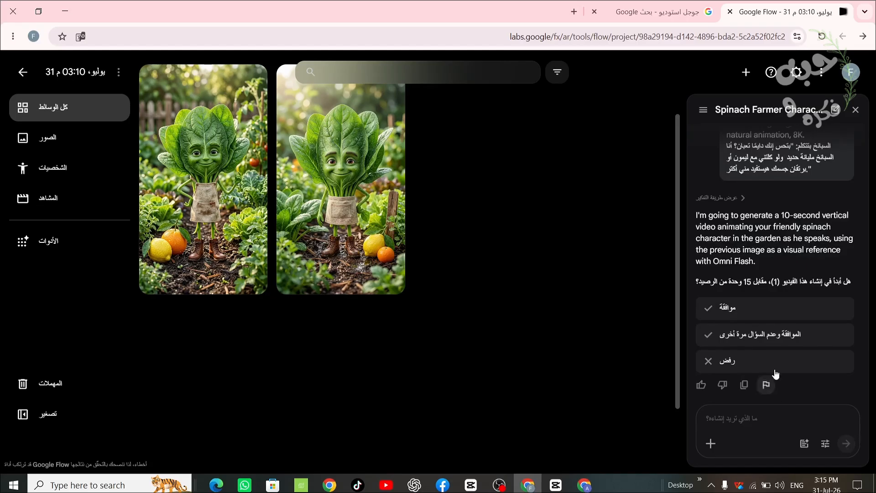
{"action": "left_click", "coordinate": [779, 310]}
{"action": "left_click", "coordinate": [851, 74]}
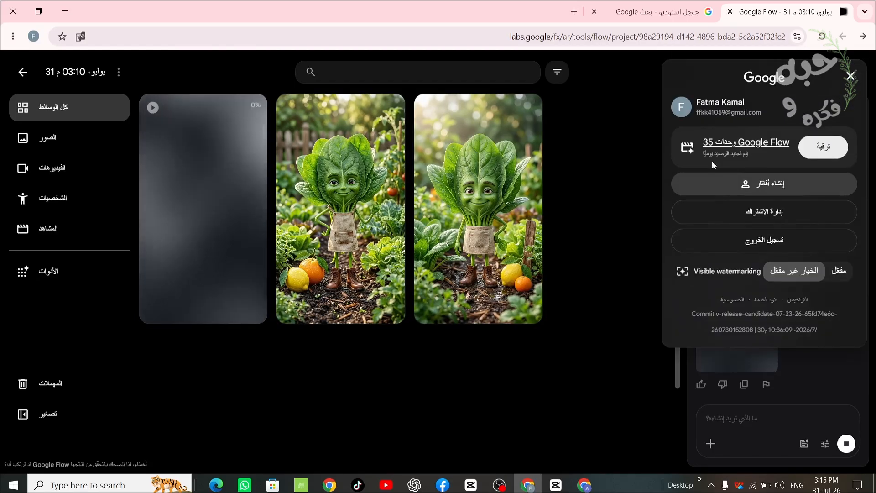
{"action": "left_click", "coordinate": [851, 76]}
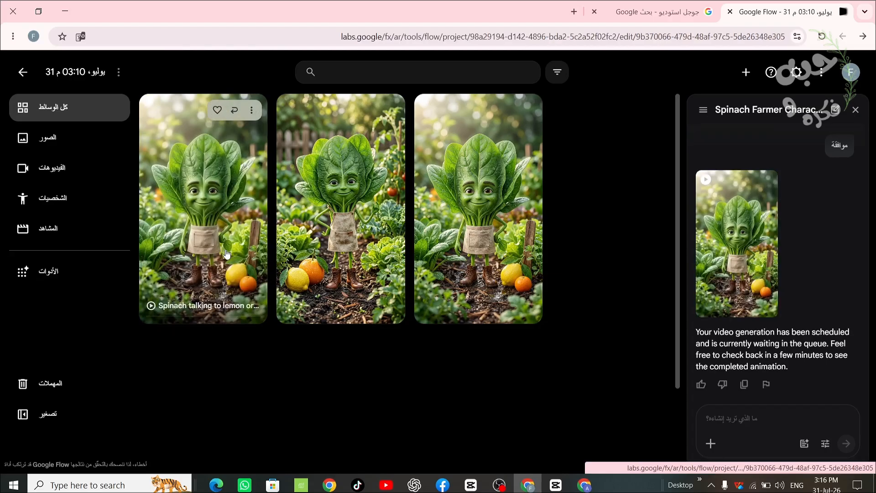
- Play the generated spinach video, return to the project, and download the clip at its original 720p size
{"action": "left_click", "coordinate": [227, 254]}
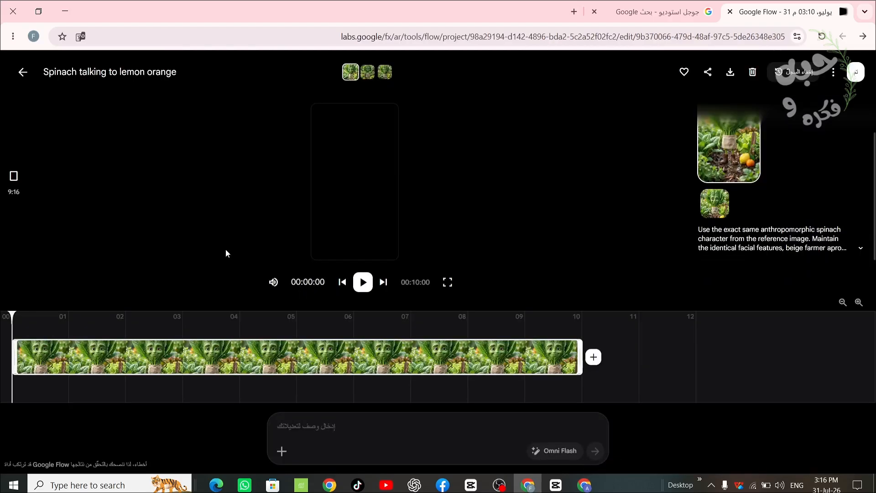
{"action": "left_click", "coordinate": [363, 283]}
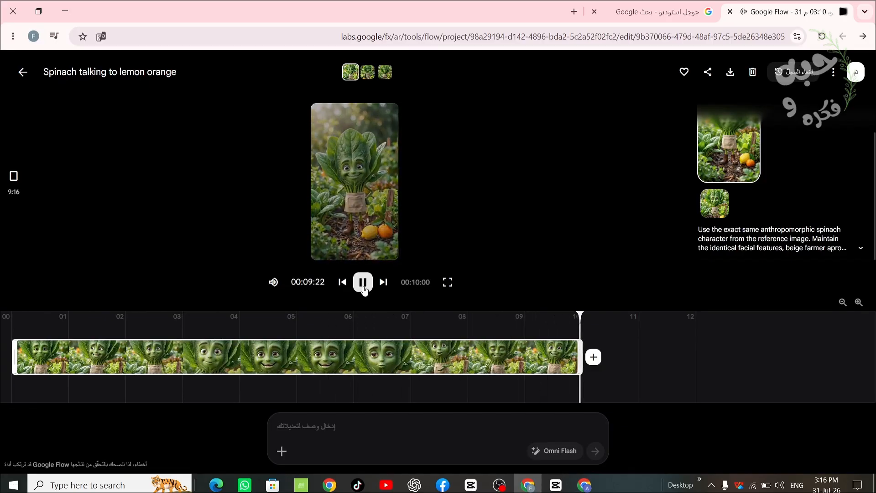
{"action": "left_click", "coordinate": [21, 73]}
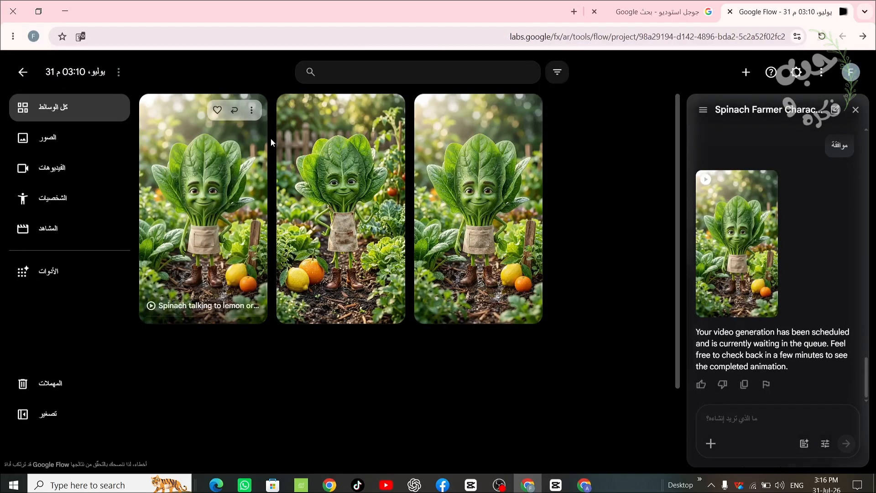
{"action": "left_click", "coordinate": [251, 110]}
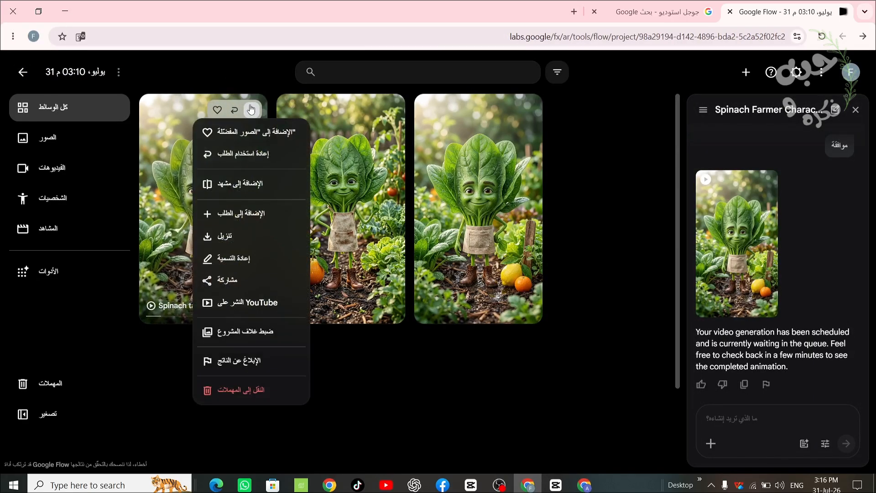
{"action": "mouse_move", "coordinate": [274, 236]}
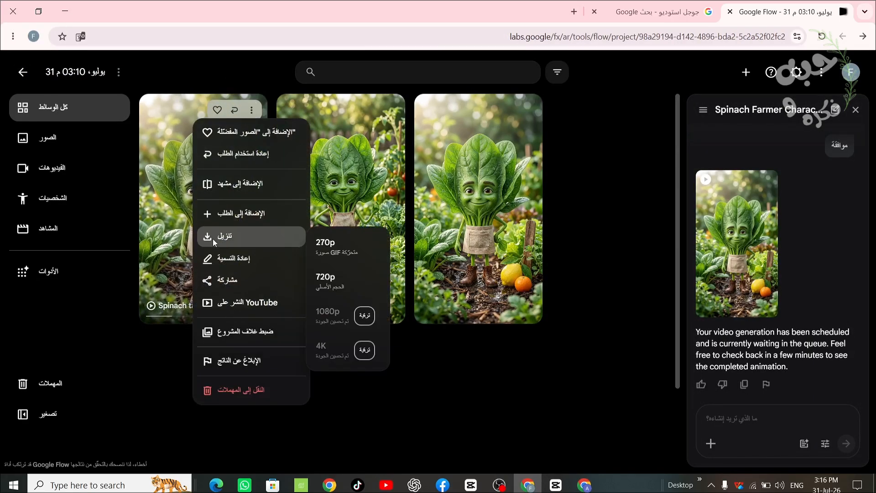
{"action": "left_click", "coordinate": [332, 280]}
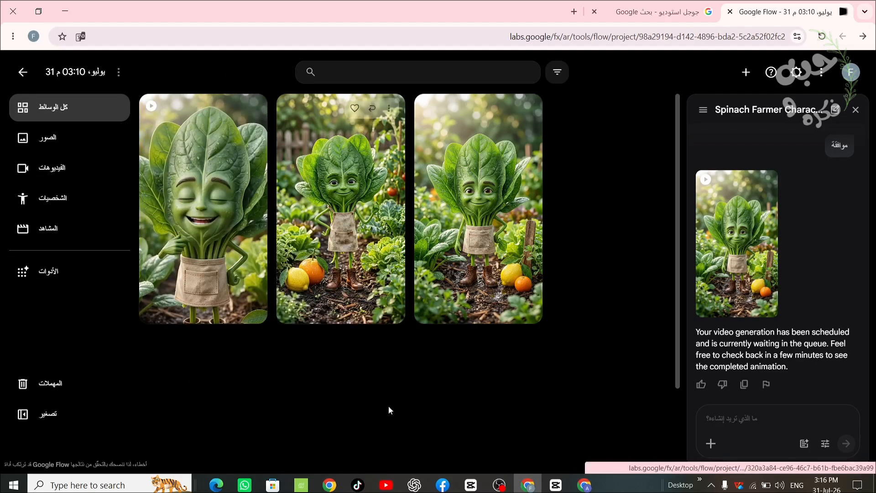
- Bring the Scene 2 lentil video prompt from ChatGPT into Flow, generate the lentil character's video, and play it
{"action": "left_click", "coordinate": [414, 484]}
{"action": "scroll", "coordinate": [456, 274], "scroll_direction": "down", "scroll_amount": 3}
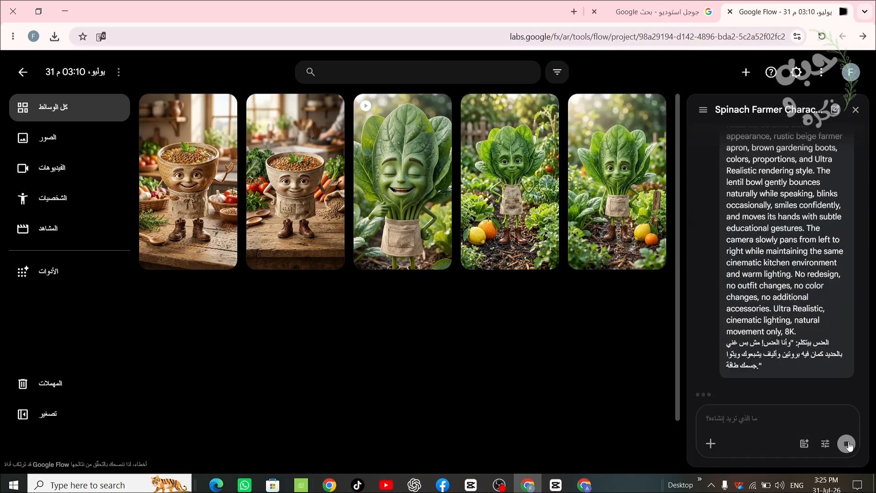
{"action": "key", "text": "Return"}
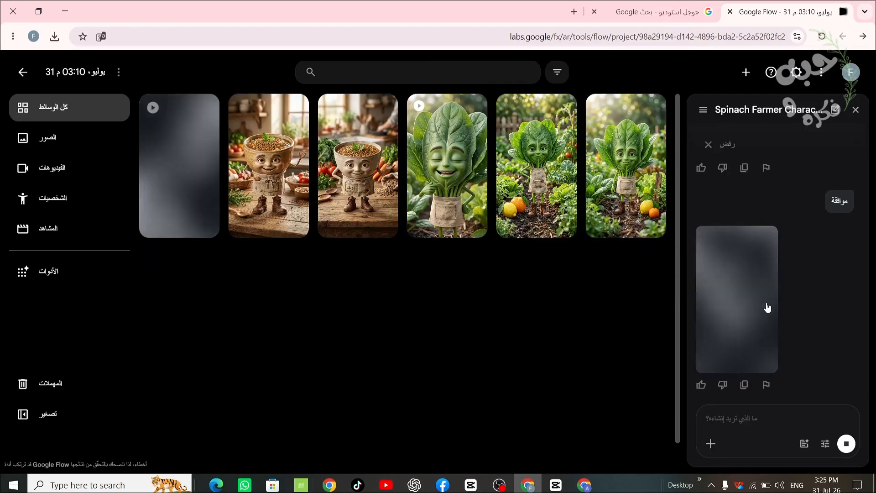
{"action": "left_click", "coordinate": [185, 181]}
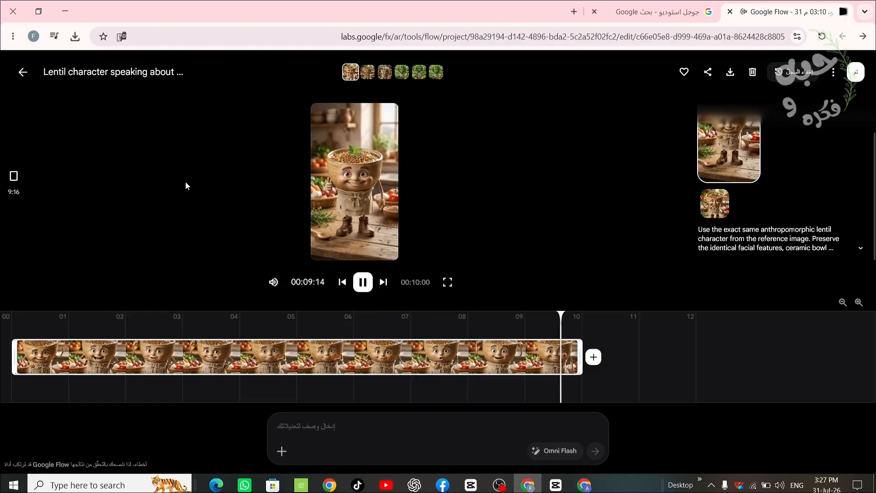
{"action": "left_click", "coordinate": [24, 72]}
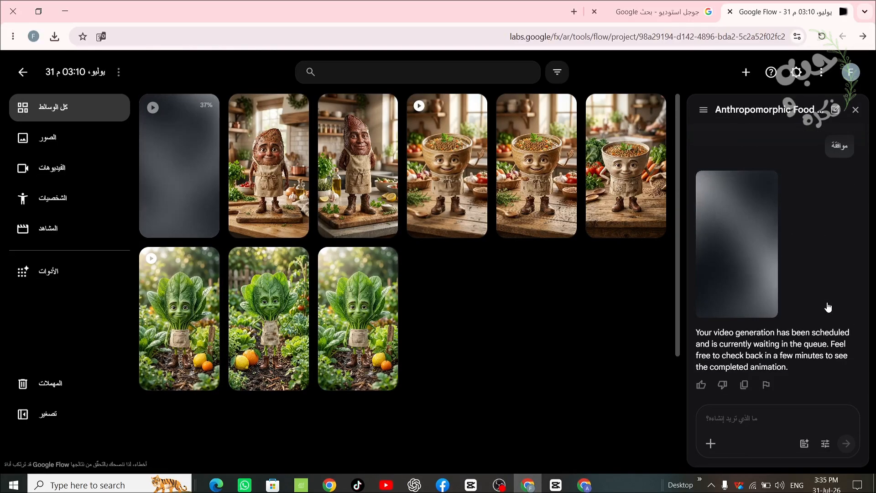
- Play the generated liver video, return to the project, and download the clip at its original 720p size
{"action": "left_click", "coordinate": [195, 178]}
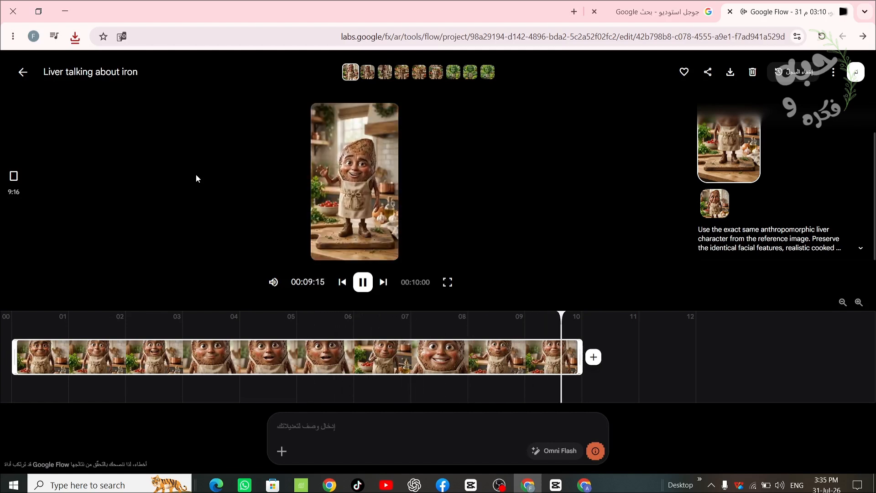
{"action": "left_click", "coordinate": [21, 73]}
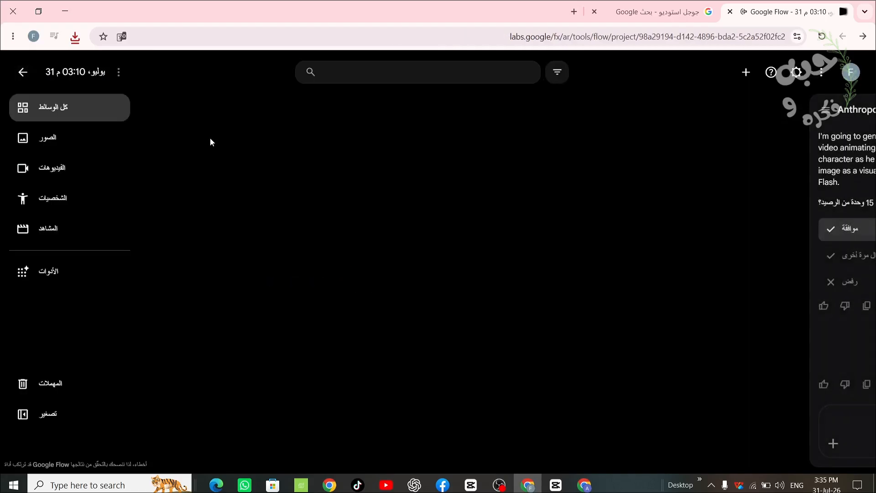
{"action": "left_click", "coordinate": [205, 112]}
{"action": "mouse_move", "coordinate": [191, 236]}
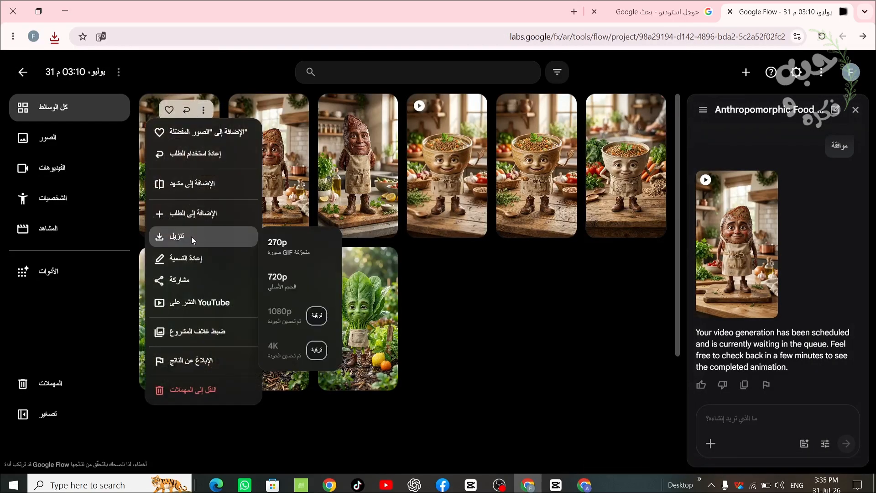
{"action": "left_click", "coordinate": [299, 275]}
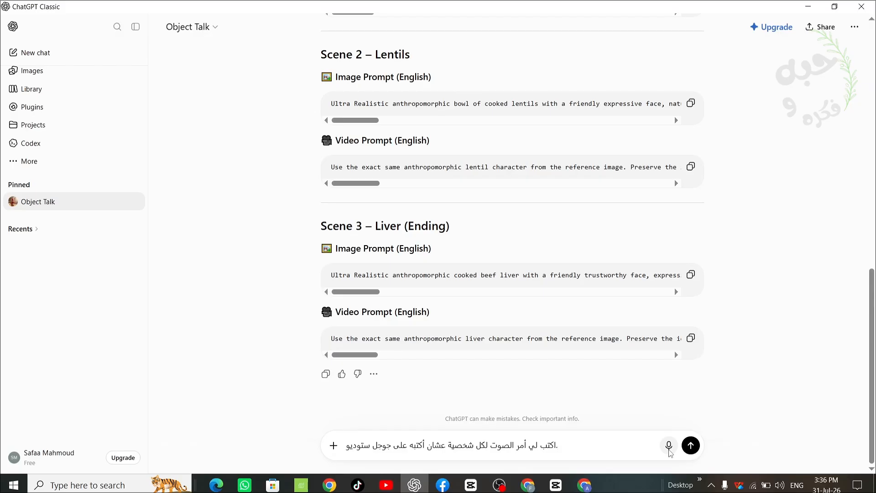
- Ask ChatGPT in the Object Talk chat to write a voice prompt for each character for use in Google Studio
{"action": "left_click", "coordinate": [669, 449]}
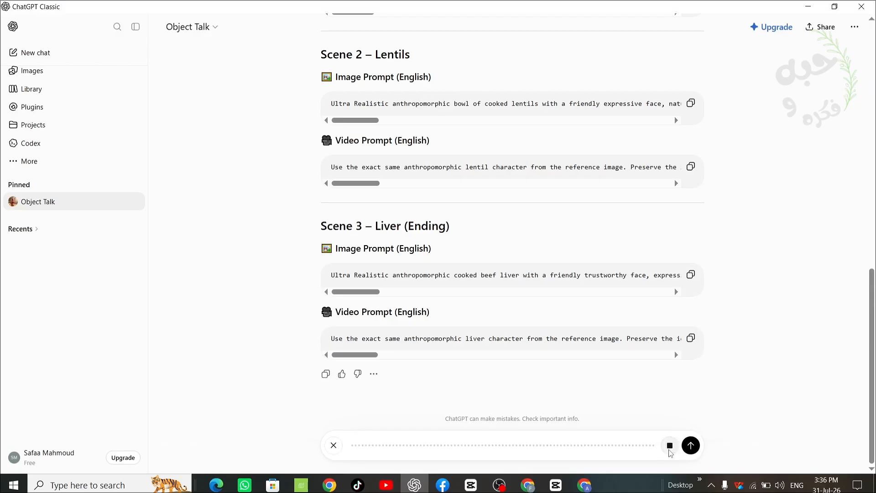
{"action": "left_click", "coordinate": [694, 446]}
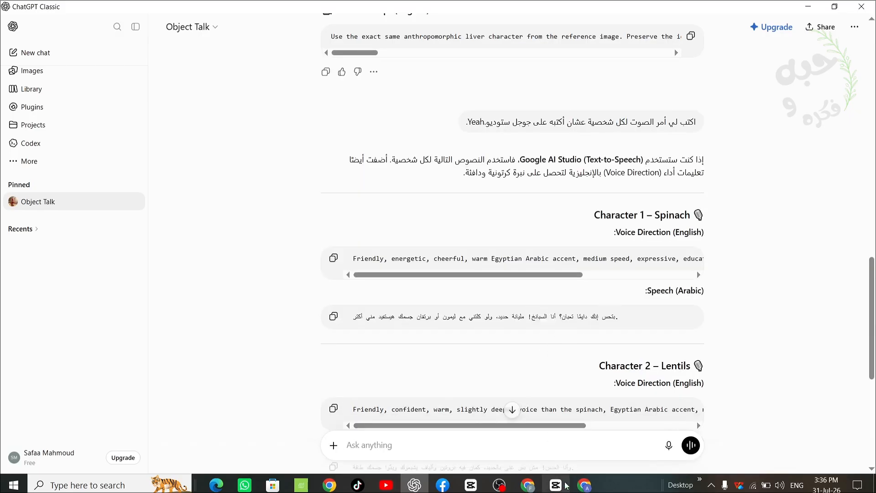
- Switch to Chrome, open Google AI Studio from the search results, and start its speech generation playground with Gemini 3.1 Flash TTS Preview
{"action": "left_click", "coordinate": [528, 486]}
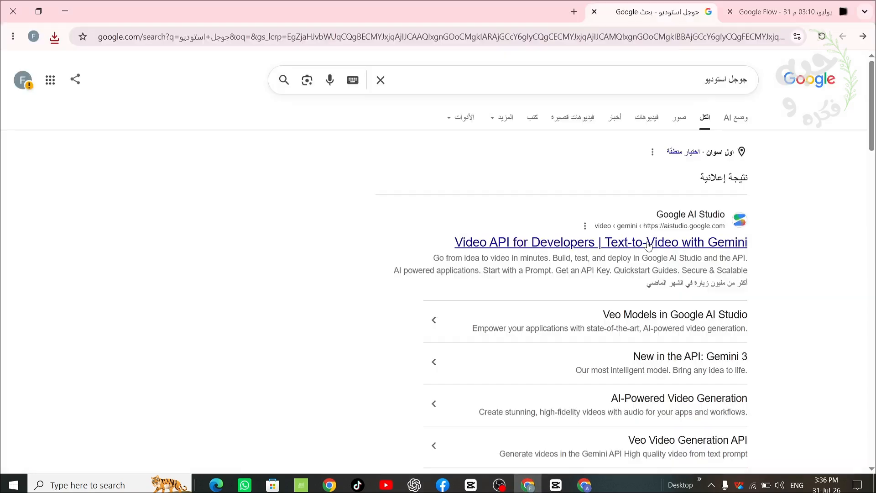
{"action": "left_click", "coordinate": [647, 241]}
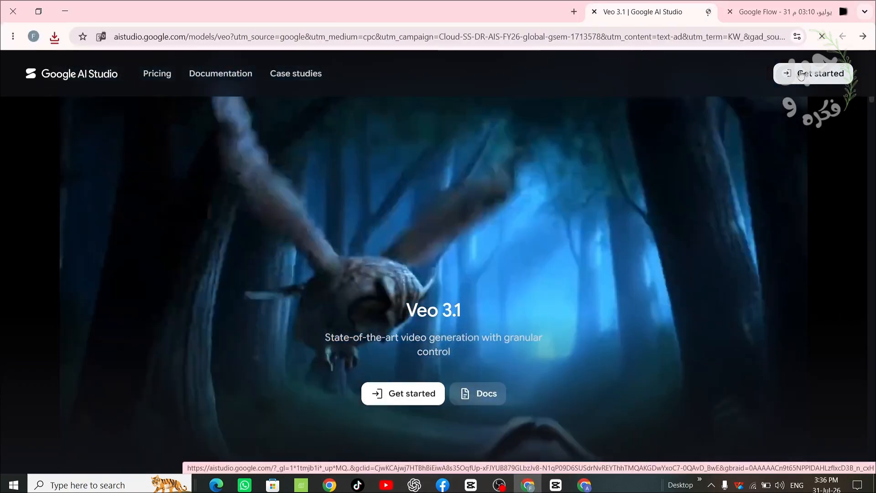
{"action": "left_click", "coordinate": [800, 75]}
{"action": "left_click", "coordinate": [226, 264]}
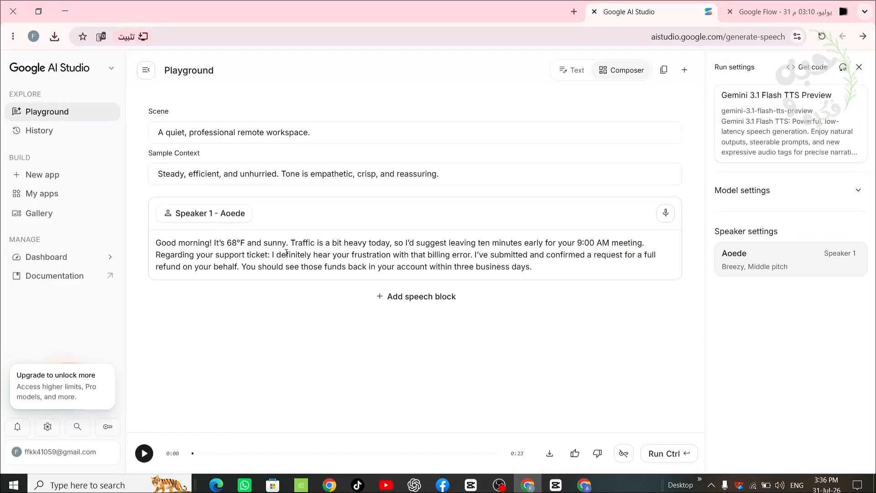
- Browse the available voices in Speaker 1's settings and preview the Achird voice
{"action": "left_click", "coordinate": [238, 215]}
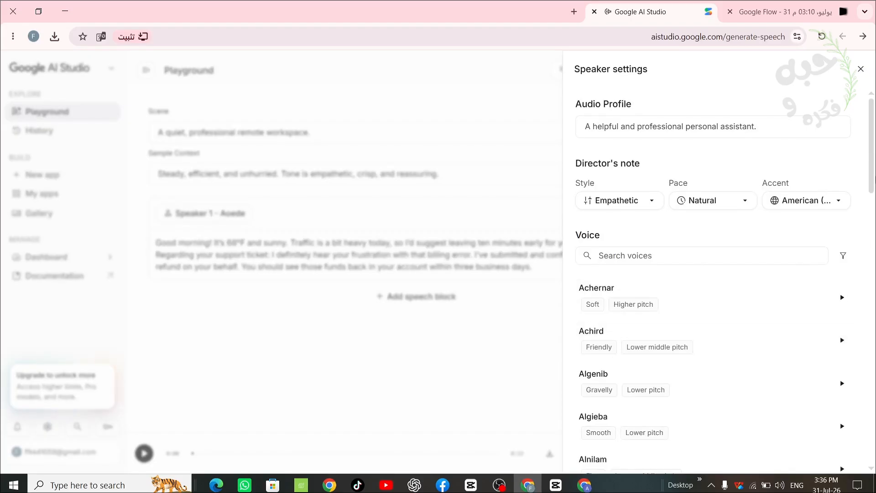
{"action": "scroll", "coordinate": [844, 301], "scroll_direction": "down", "scroll_amount": 3}
{"action": "left_click", "coordinate": [842, 216]}
{"action": "left_click", "coordinate": [843, 217]}
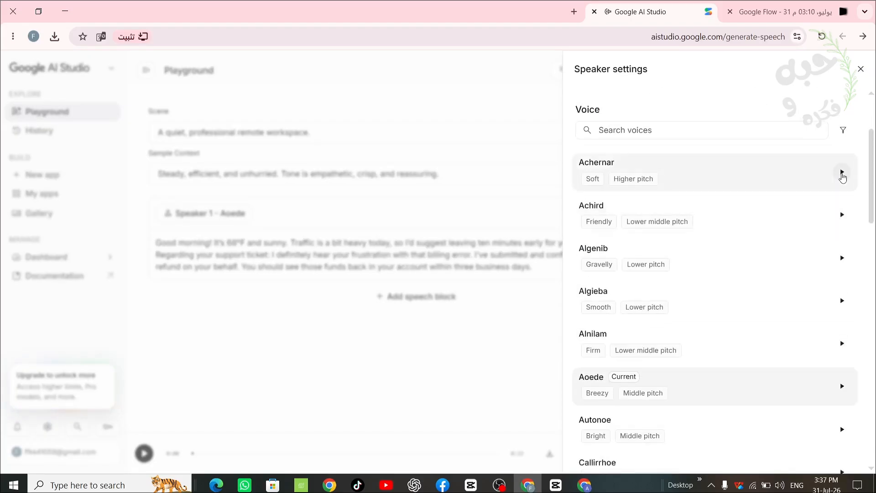
{"action": "left_click", "coordinate": [395, 230]}
- Replace the sample speech text with the spinach's voice direction and add its Arabic line underneath
{"action": "triple_click", "coordinate": [234, 252]}
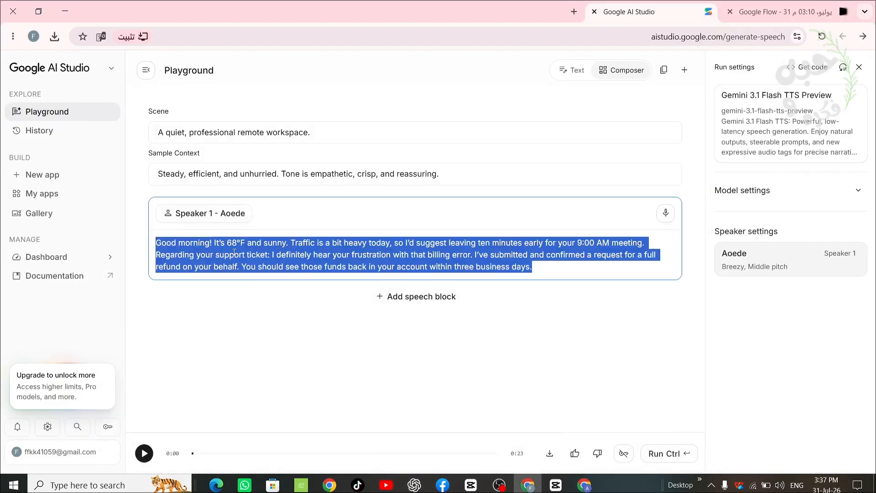
{"action": "right_click", "coordinate": [234, 252]}
{"action": "left_click", "coordinate": [372, 270]}
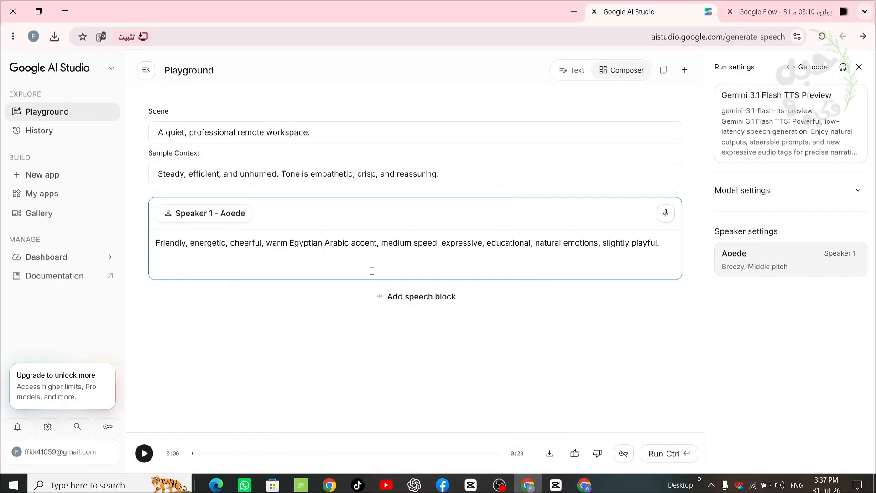
{"action": "right_click", "coordinate": [206, 265]}
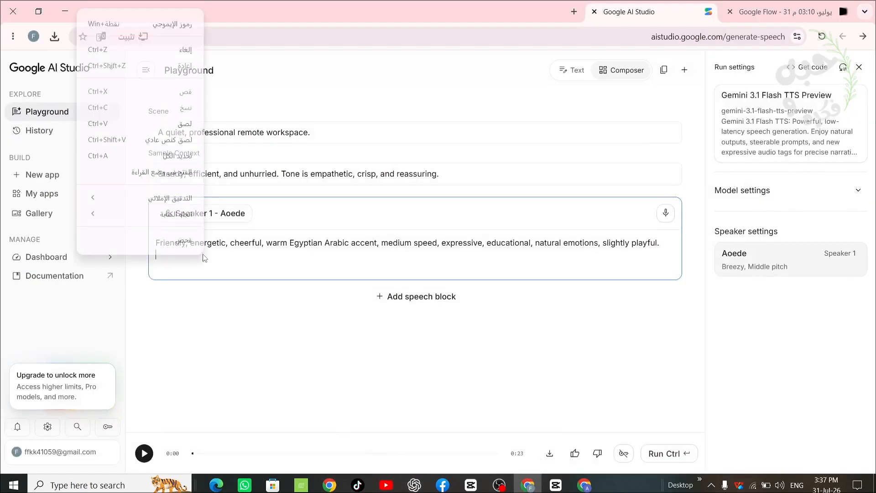
{"action": "left_click", "coordinate": [173, 155]}
- Generate two takes of the spinach's speech, listen to each, and download both audio files
{"action": "left_click", "coordinate": [665, 453]}
{"action": "left_click", "coordinate": [144, 453]}
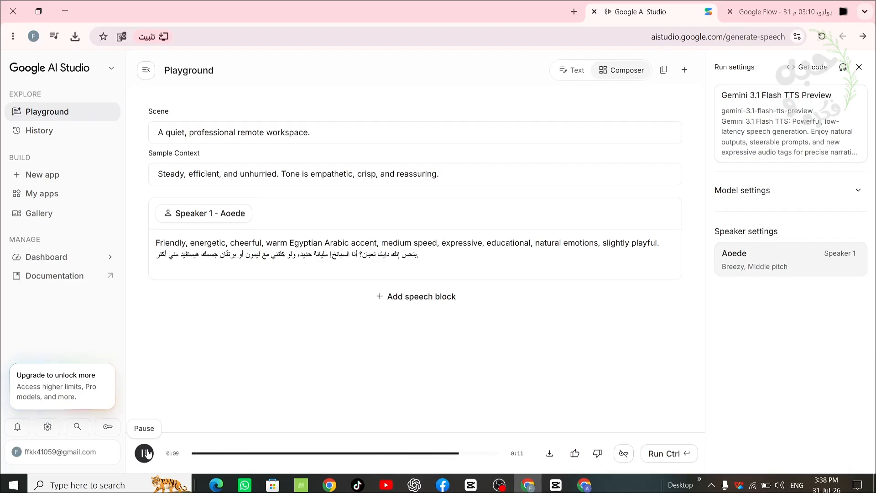
{"action": "left_click", "coordinate": [550, 454]}
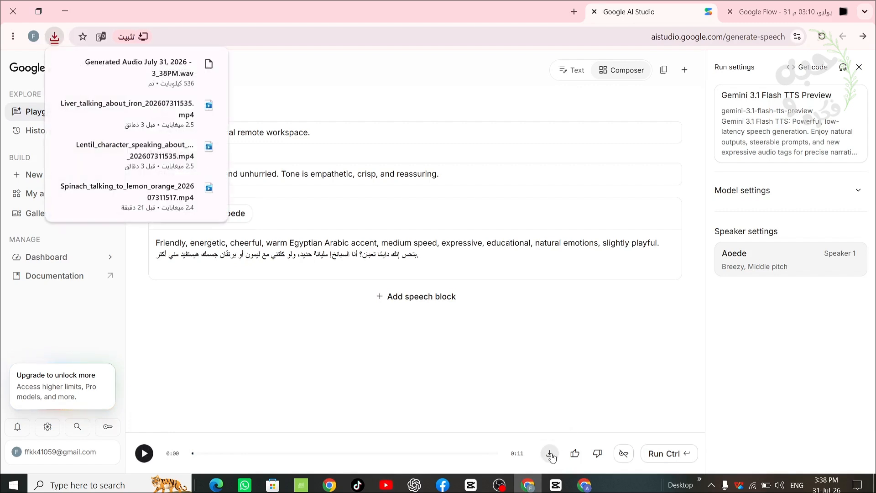
{"action": "left_click", "coordinate": [144, 453]}
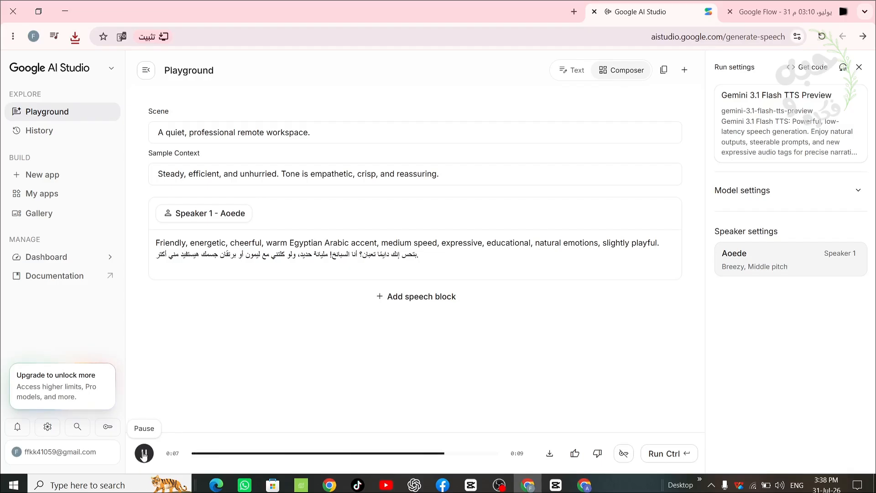
{"action": "left_click", "coordinate": [550, 453]}
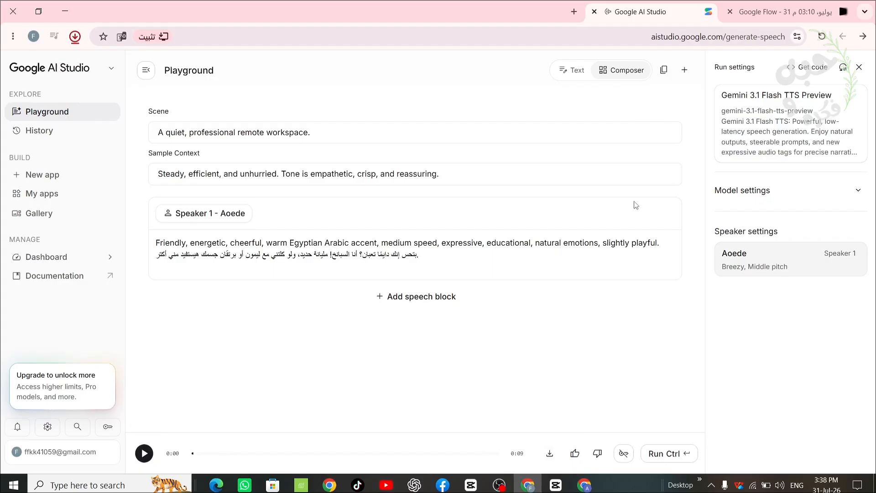
- Copy the lentils' English voice direction from ChatGPT and replace the speech text in Google AI Studio with it
{"action": "left_click", "coordinate": [414, 486]}
{"action": "left_click_drag", "start_coordinate": [871, 291], "coordinate": [872, 334]}
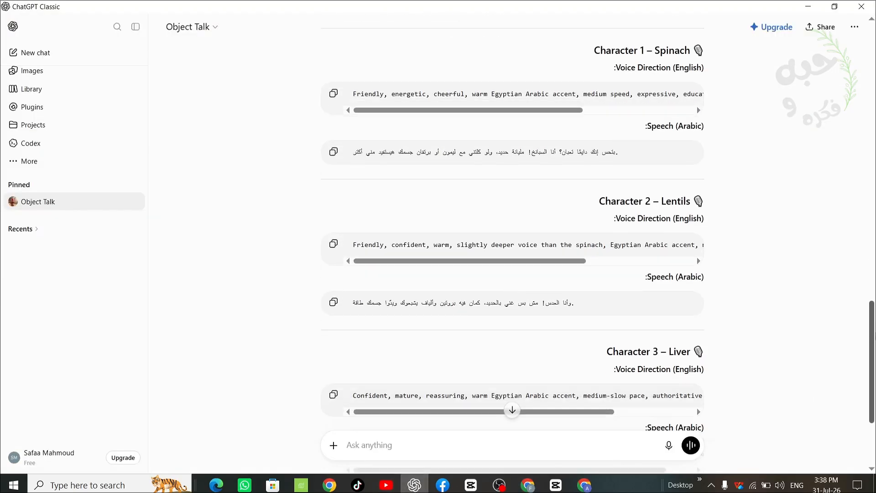
{"action": "left_click", "coordinate": [333, 245]}
{"action": "left_click", "coordinate": [414, 484]}
{"action": "triple_click", "coordinate": [270, 244]}
{"action": "key", "text": "ctrl+a"}
{"action": "right_click", "coordinate": [279, 247]}
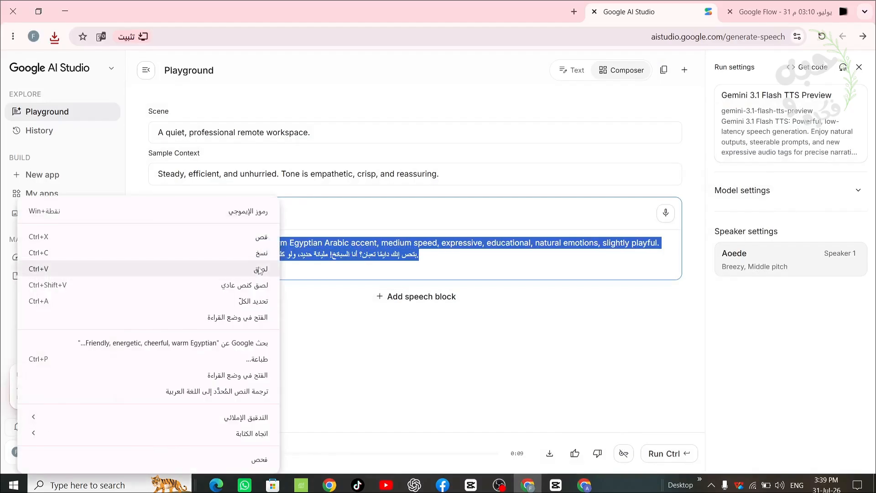
{"action": "left_click", "coordinate": [261, 269]}
- Copy the lentils' Arabic speech line from ChatGPT and add it under the voice direction in Google AI Studio
{"action": "left_click", "coordinate": [418, 487]}
{"action": "left_click", "coordinate": [334, 302]}
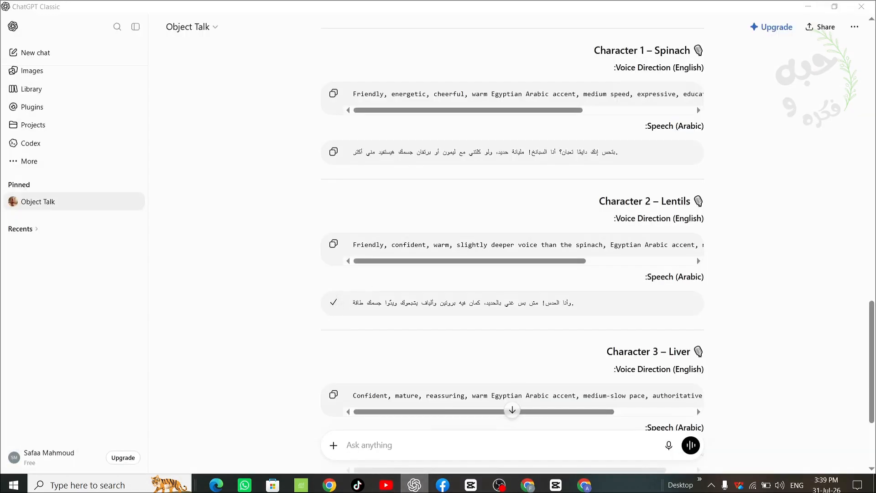
{"action": "left_click", "coordinate": [414, 486]}
{"action": "right_click", "coordinate": [235, 269]}
{"action": "left_click", "coordinate": [174, 128]}
- Set Speaker 1's voice to Achird, generate the lentils' speech, listen to it, and download the audio
{"action": "left_click", "coordinate": [794, 261]}
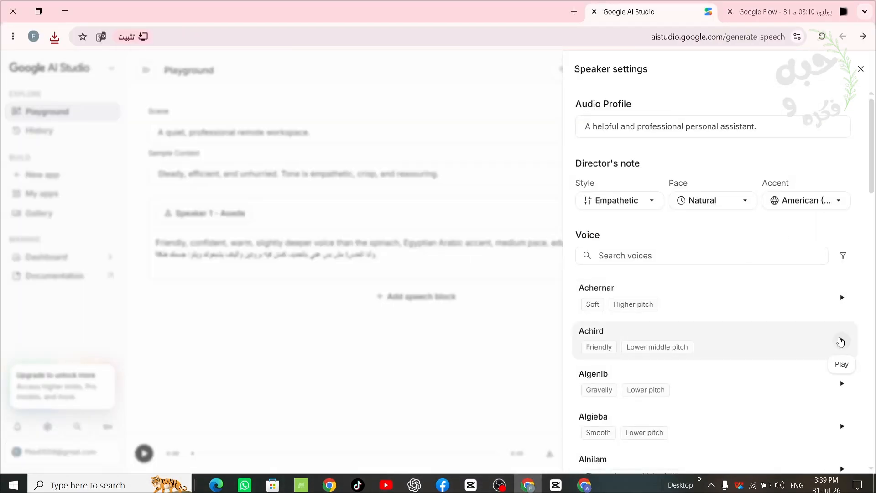
{"action": "left_click", "coordinate": [842, 340]}
{"action": "left_click", "coordinate": [434, 267]}
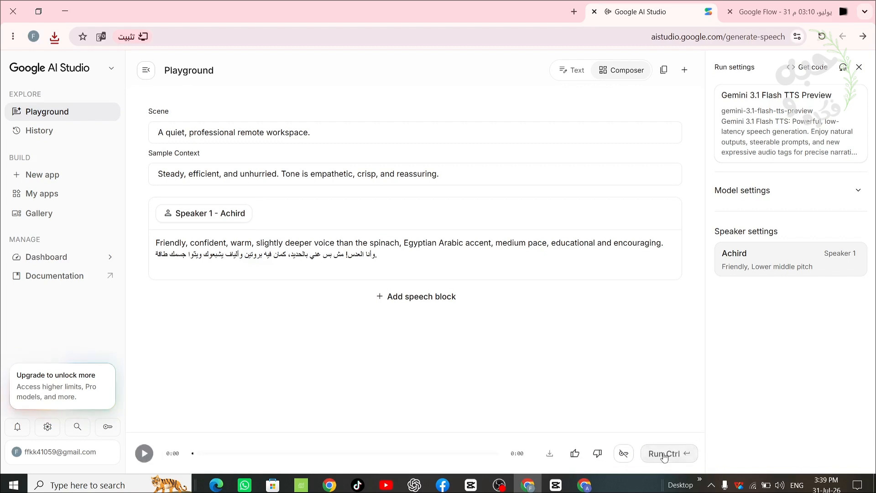
{"action": "left_click", "coordinate": [144, 453]}
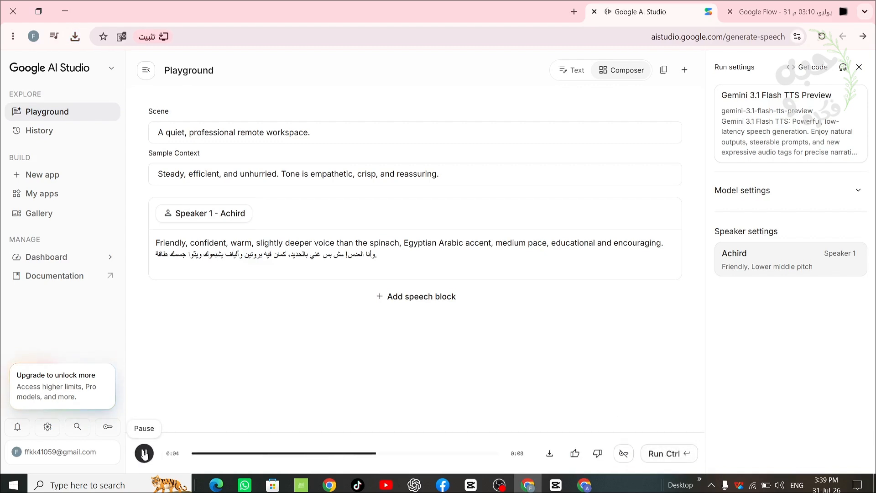
{"action": "left_click", "coordinate": [550, 453]}
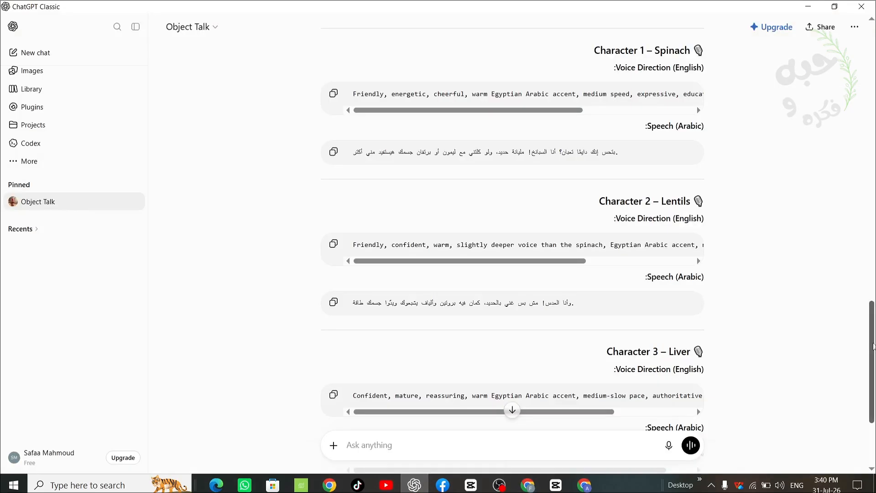
- Generate the liver's speech with the Algenib voice, using its voice direction with its Arabic line underneath
{"action": "scroll", "coordinate": [696, 408], "scroll_direction": "down", "scroll_amount": 3}
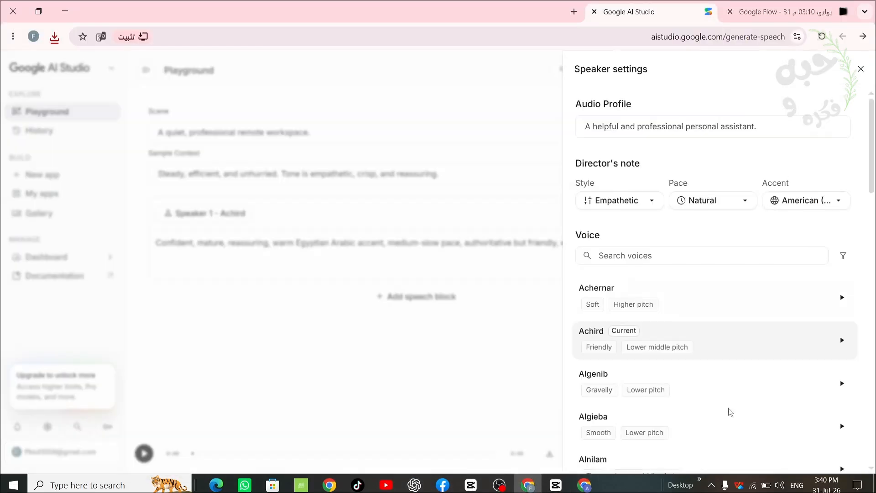
{"action": "left_click", "coordinate": [780, 385]}
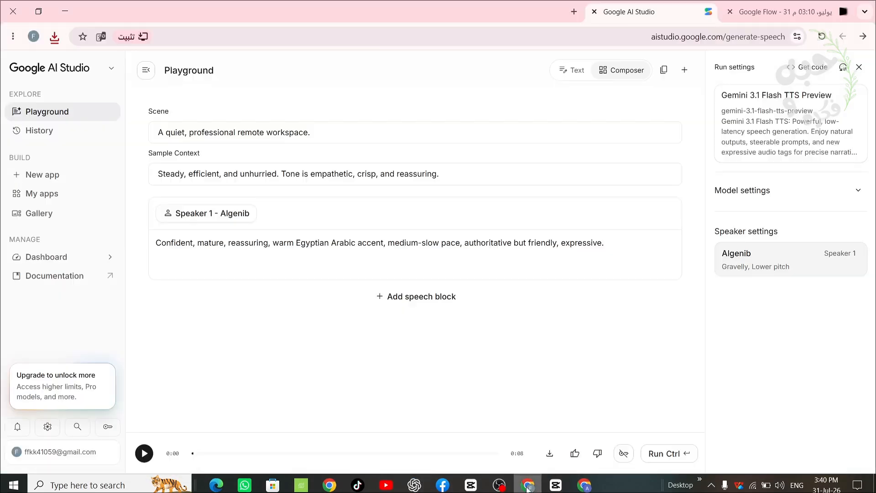
{"action": "left_click", "coordinate": [539, 263]}
{"action": "key", "text": "Return"}
{"action": "key", "text": "ctrl+v"}
{"action": "left_click", "coordinate": [661, 457]}
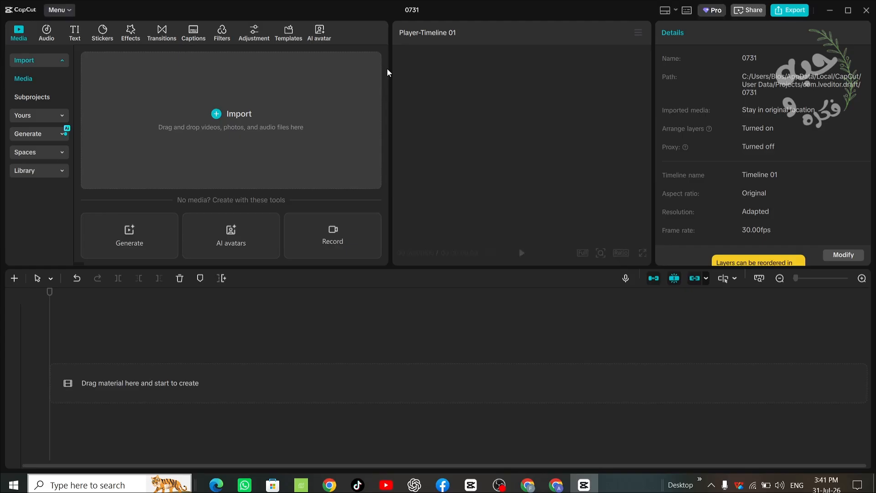
- Import the generated videos and audio files into CapCut and add the spinach, lentil and liver clips in sequence
{"action": "left_click", "coordinate": [233, 108]}
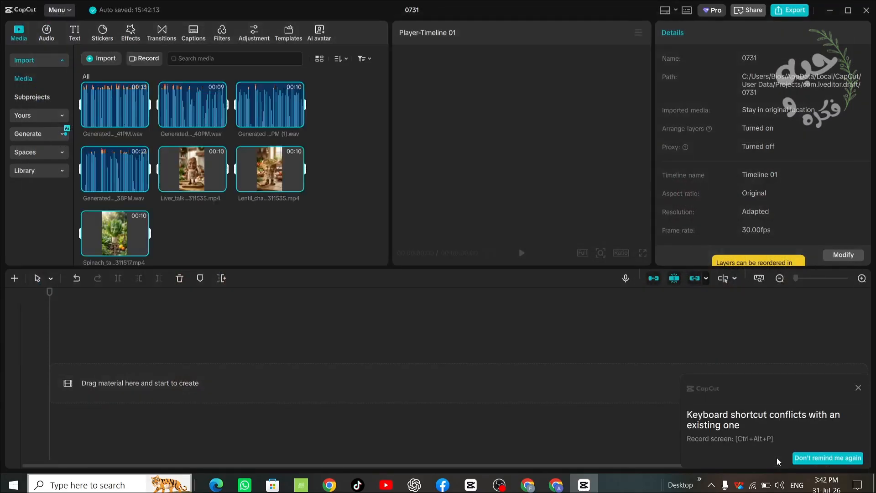
{"action": "left_click", "coordinate": [141, 249]}
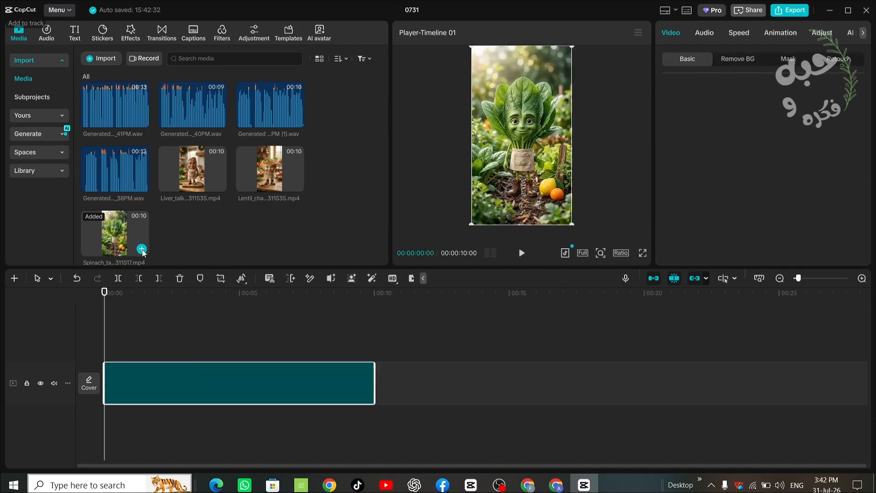
{"action": "left_click", "coordinate": [296, 185]}
{"action": "left_click", "coordinate": [653, 323]}
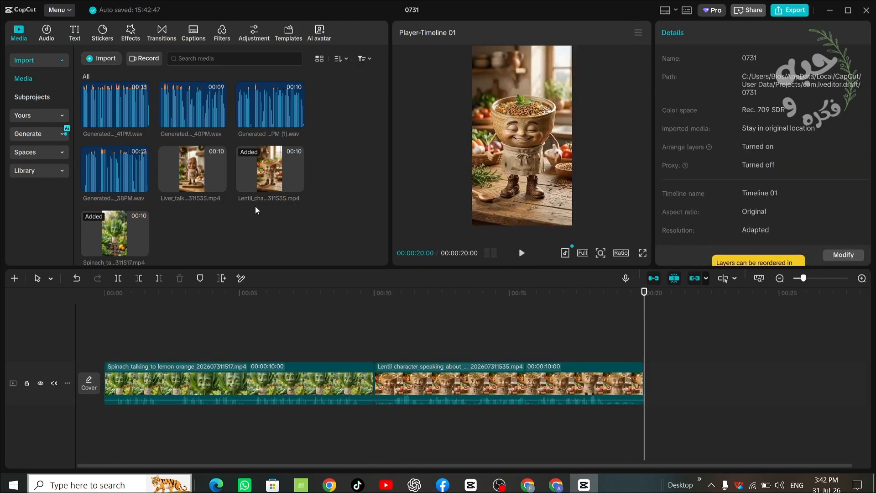
{"action": "left_click", "coordinate": [219, 185]}
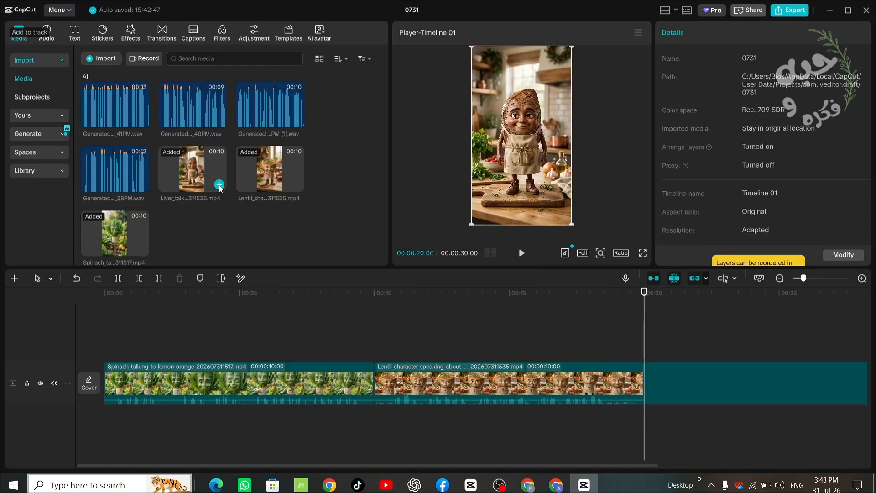
- Preview the imported audio files and add the spinach's 3_38PM (1) recording at the start of the timeline
{"action": "left_click", "coordinate": [404, 334]}
{"action": "left_click_drag", "start_coordinate": [404, 335], "coordinate": [10, 365]}
{"action": "left_click", "coordinate": [125, 109]}
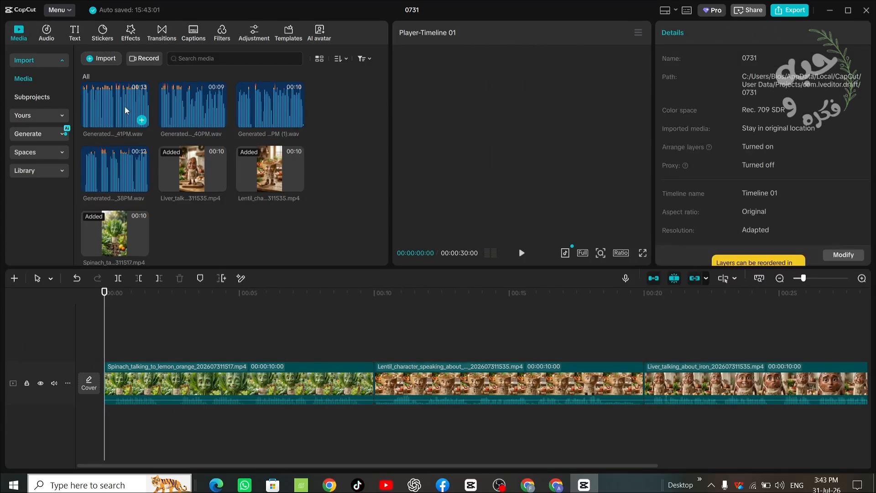
{"action": "left_click", "coordinate": [113, 175]}
{"action": "left_click", "coordinate": [260, 118]}
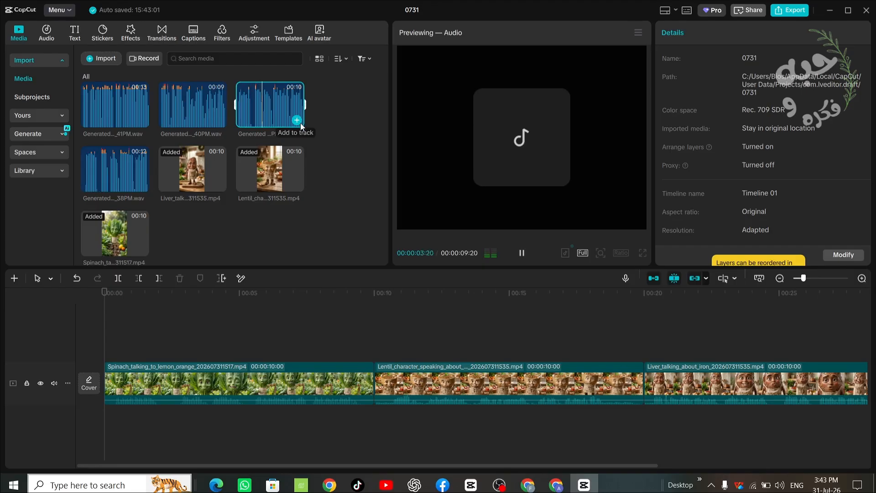
{"action": "left_click", "coordinate": [297, 120]}
- Mute the original sound of the spinach, lentil and liver video clips
{"action": "left_click", "coordinate": [232, 381]}
{"action": "left_click", "coordinate": [704, 33]}
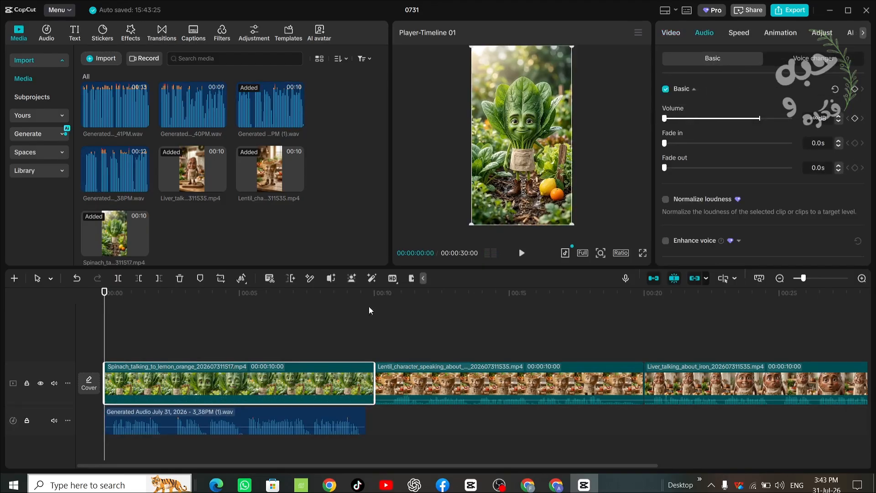
{"action": "left_click_drag", "start_coordinate": [434, 337], "coordinate": [679, 379]}
{"action": "left_click", "coordinate": [704, 33]}
{"action": "left_click_drag", "start_coordinate": [758, 118], "coordinate": [664, 120]}
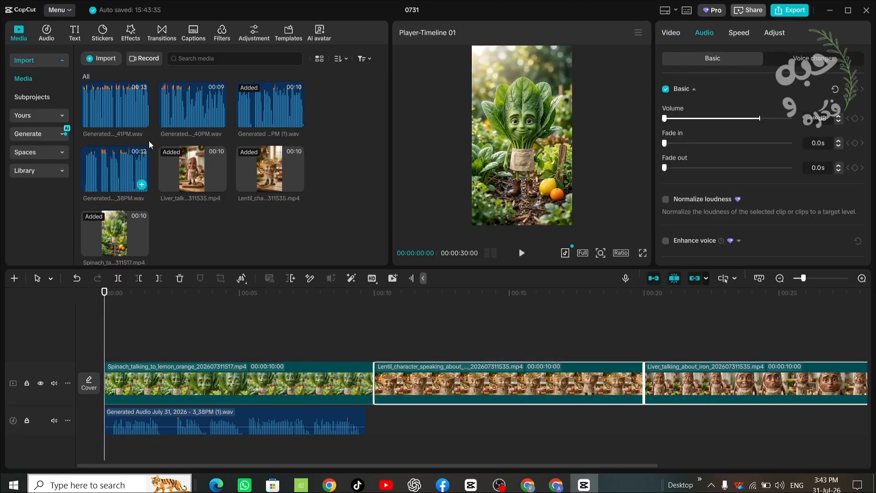
- Add the 3_40PM audio at the start of the lentil clip and the 3_38PM audio at the start of the liver clip
{"action": "left_click", "coordinate": [210, 114]}
{"action": "left_click", "coordinate": [374, 324]}
{"action": "left_click", "coordinate": [219, 119]}
{"action": "left_click", "coordinate": [643, 348]}
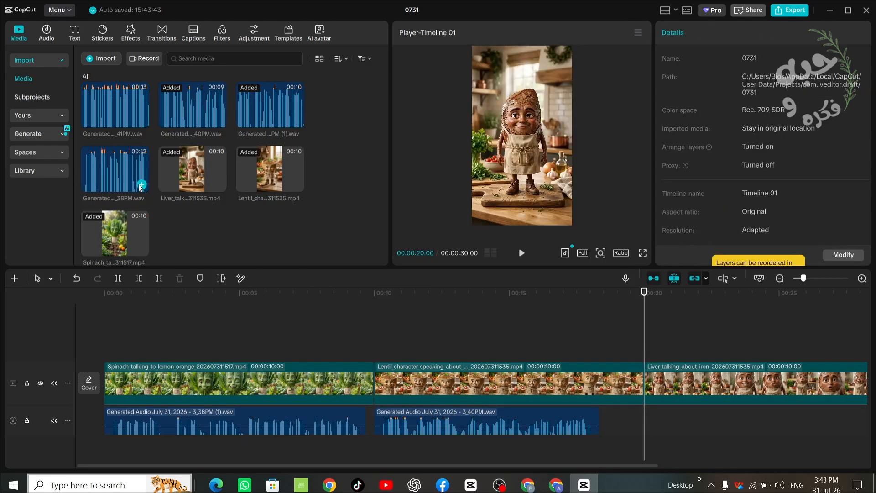
{"action": "left_click", "coordinate": [141, 185]}
- Play back the spinach clip from the beginning to check how its voice matches the mouth movements
{"action": "left_click", "coordinate": [138, 329]}
{"action": "left_click_drag", "start_coordinate": [139, 329], "coordinate": [104, 329]}
{"action": "left_click", "coordinate": [522, 254]}
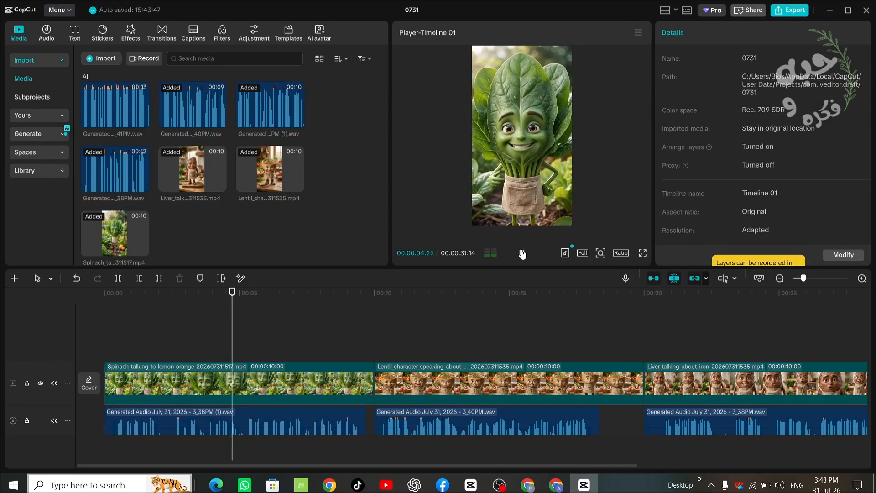
{"action": "left_click", "coordinate": [522, 254]}
{"action": "left_click", "coordinate": [172, 356]}
{"action": "left_click", "coordinate": [125, 356]}
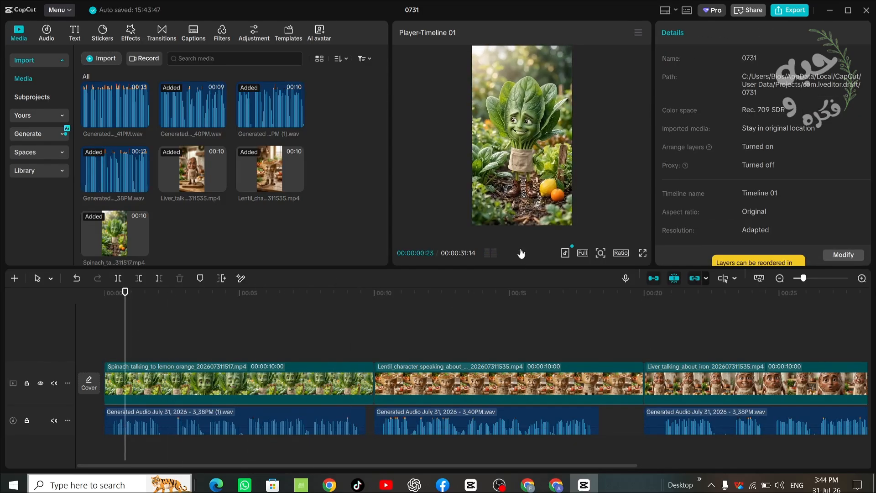
{"action": "left_click", "coordinate": [521, 254]}
{"action": "left_click", "coordinate": [521, 253]}
- Split the spinach's audio at about 2.3 seconds, shift the second part to about 2.9 seconds, and play the result
{"action": "mouse_move", "coordinate": [183, 338]}
{"action": "left_mouse_down"}
{"action": "mouse_move", "coordinate": [169, 338]}
{"action": "mouse_move", "coordinate": [196, 339]}
{"action": "mouse_move", "coordinate": [167, 338]}
{"action": "left_mouse_up"}
{"action": "left_click", "coordinate": [201, 420]}
{"action": "left_click", "coordinate": [118, 279]}
{"action": "left_click_drag", "start_coordinate": [167, 322], "coordinate": [173, 321]}
{"action": "left_click_drag", "start_coordinate": [167, 419], "coordinate": [173, 419]}
{"action": "left_click_drag", "start_coordinate": [181, 415], "coordinate": [190, 414]}
{"action": "left_click", "coordinate": [522, 253]}
{"action": "left_click", "coordinate": [523, 253]}
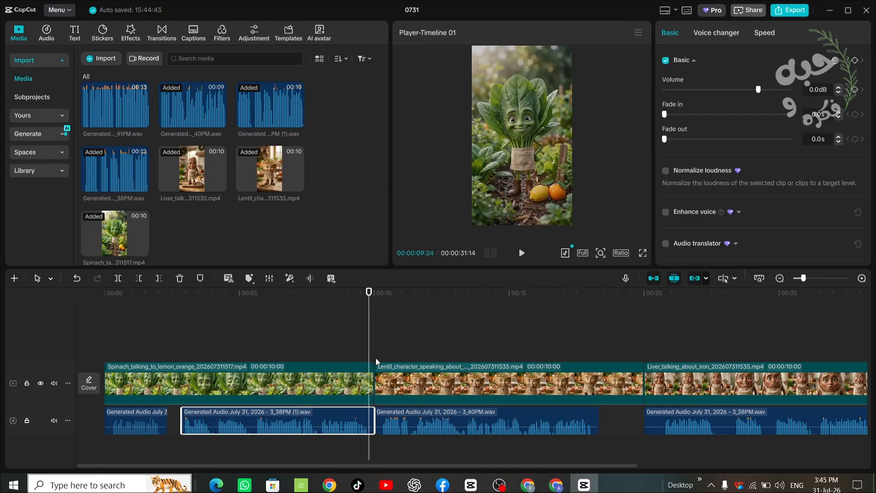
- Shift the lentils' audio slightly later, then cut off the end of the lentil clip, leaving it 8 seconds 15 frames long
{"action": "left_click_drag", "start_coordinate": [410, 420], "coordinate": [415, 420]}
{"action": "left_click", "coordinate": [374, 348]}
{"action": "left_click", "coordinate": [522, 253]}
{"action": "left_click", "coordinate": [603, 325]}
{"action": "left_click", "coordinate": [118, 278]}
{"action": "key", "text": "Delete"}
- Align the 3_38PM audio with the liver clip and listen to it, then replace it with the 3_41PM recording
{"action": "left_click_drag", "start_coordinate": [670, 420], "coordinate": [630, 421]}
{"action": "left_click", "coordinate": [524, 253]}
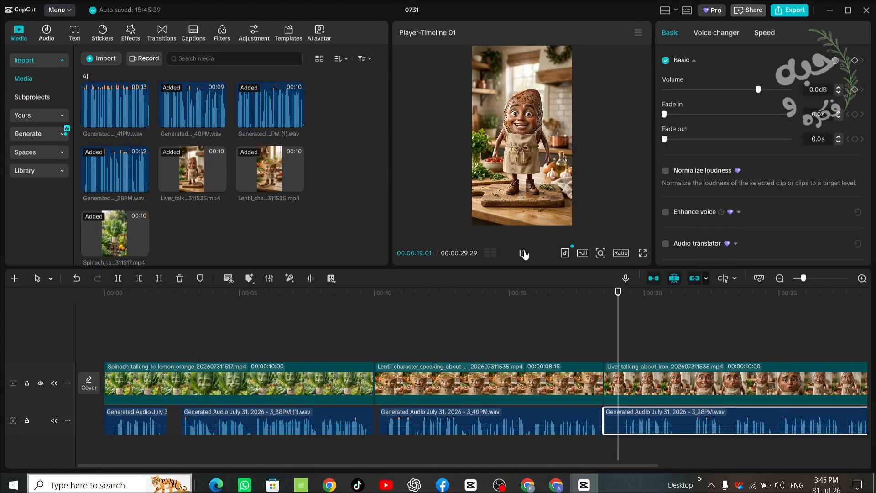
{"action": "key", "text": "Delete"}
{"action": "left_click", "coordinate": [603, 325]}
{"action": "left_click", "coordinate": [128, 111]}
{"action": "left_click", "coordinate": [142, 122]}
- Try speeding up the liver's audio to 1.2x and listen to it against the clip
{"action": "left_click", "coordinate": [521, 254]}
{"action": "left_click", "coordinate": [521, 254]}
{"action": "left_click", "coordinate": [764, 33]}
{"action": "left_click", "coordinate": [521, 255]}
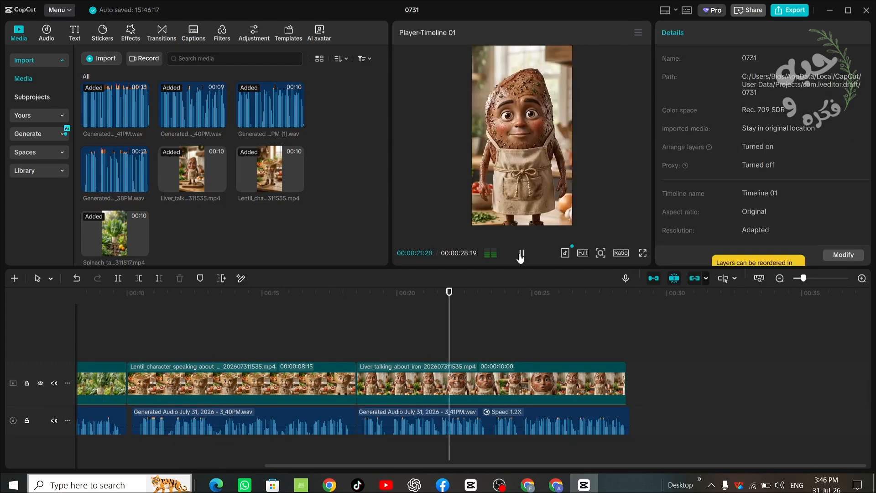
{"action": "key", "text": "ctrl+z"}
- Slow the liver video clip to 0.8x speed, play it back with its audio, and return to the timeline start
{"action": "left_click", "coordinate": [493, 383]}
{"action": "left_click", "coordinate": [739, 32]}
{"action": "left_click_drag", "start_coordinate": [692, 104], "coordinate": [686, 104]}
{"action": "left_click", "coordinate": [361, 325]}
{"action": "left_click", "coordinate": [521, 255]}
{"action": "scroll", "coordinate": [320, 346], "scroll_direction": "left", "scroll_amount": 5}
{"action": "left_click", "coordinate": [105, 325]}
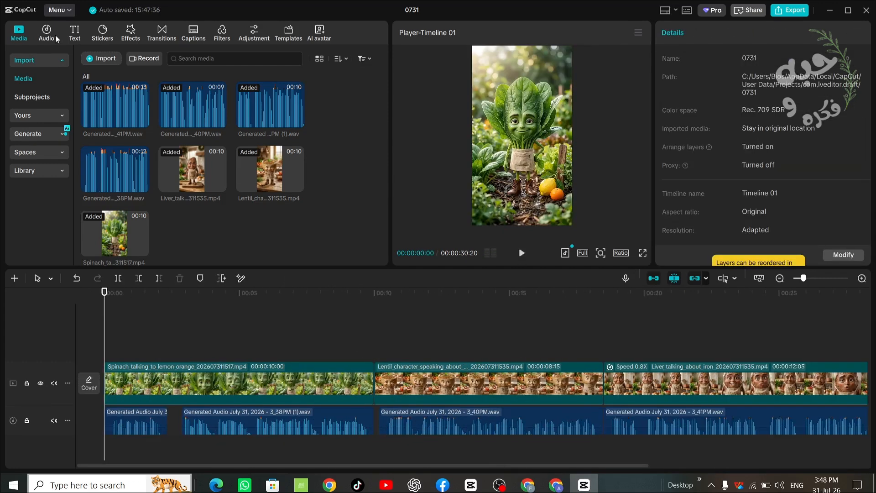
- Add a text reading "السبانخ" with its green emoji at the timeline start and place it above the spinach's head
{"action": "left_click", "coordinate": [46, 33]}
{"action": "left_click", "coordinate": [76, 33]}
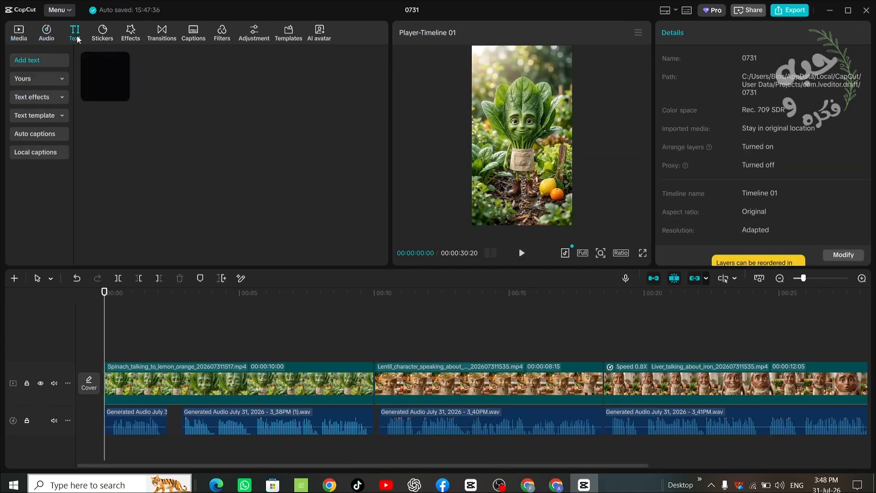
{"action": "left_click", "coordinate": [122, 94]}
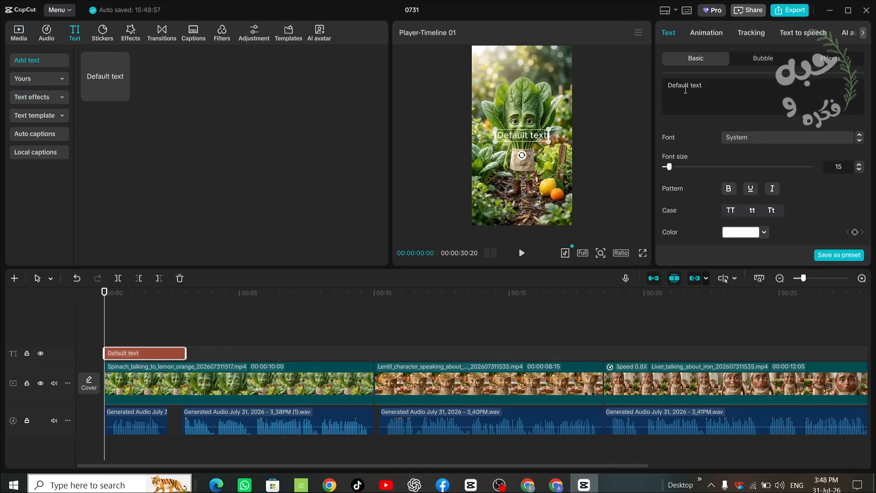
{"action": "key", "text": "ctrl+v"}
{"action": "left_click_drag", "start_coordinate": [523, 136], "coordinate": [526, 78]}
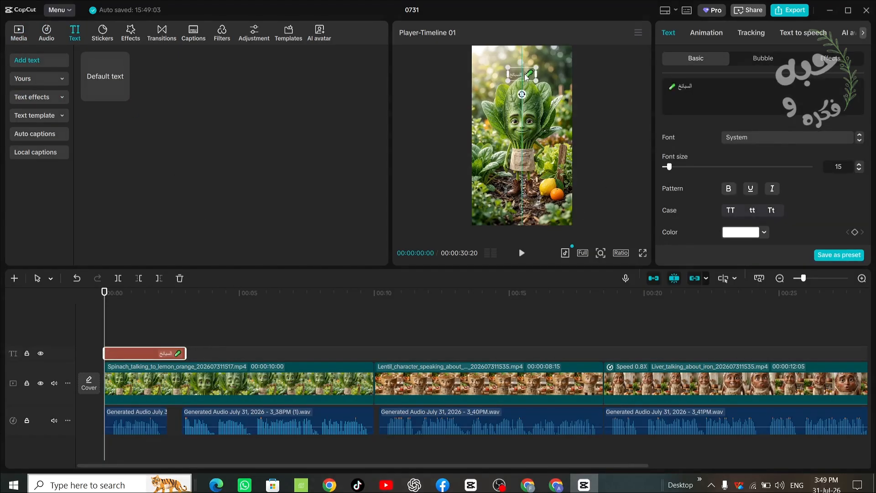
- Enlarge the spinach text's font and apply the white preset style with a black outline
{"action": "left_click", "coordinate": [859, 166]}
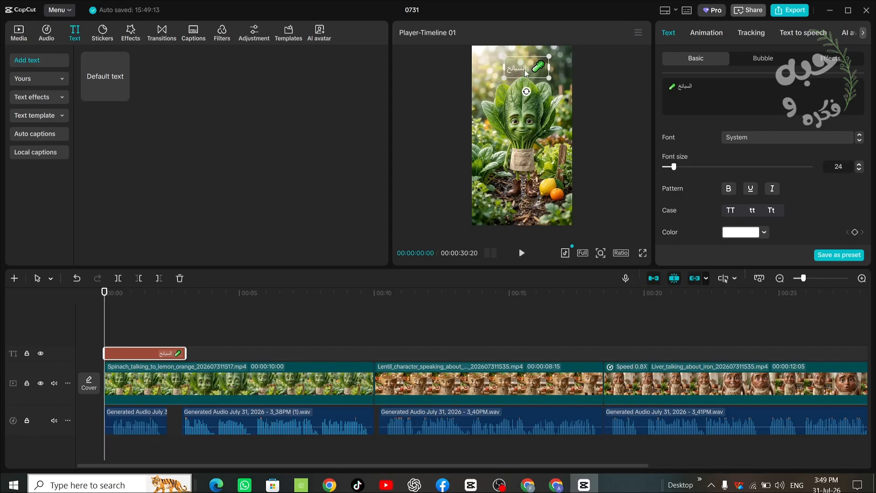
{"action": "left_click", "coordinate": [861, 166]}
{"action": "left_click_drag", "start_coordinate": [869, 109], "coordinate": [869, 149]}
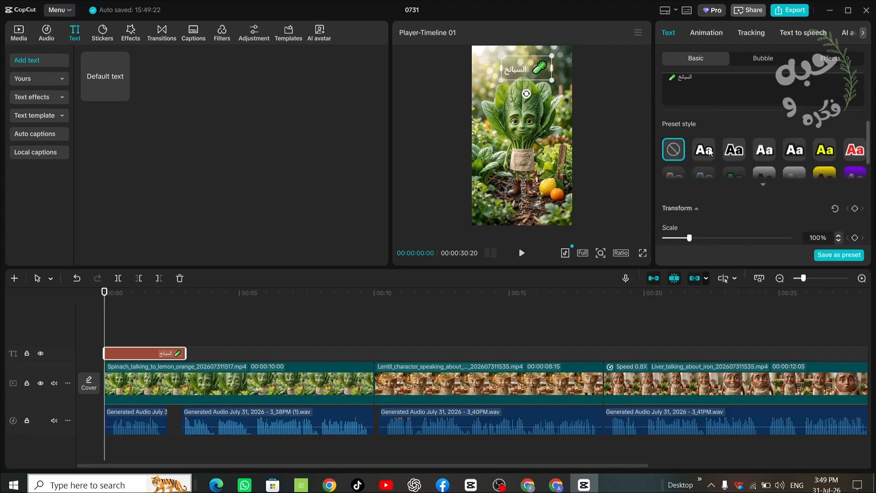
{"action": "left_click", "coordinate": [704, 150]}
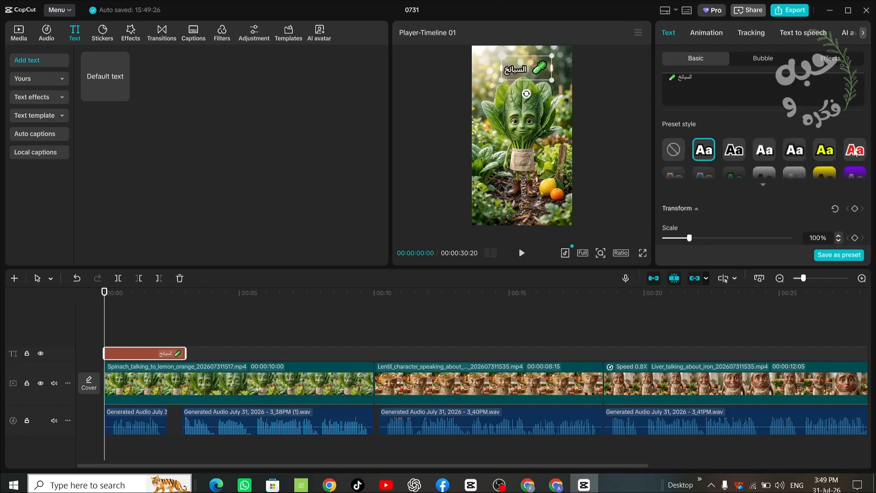
- Search the entrance animations for "Fade In" and apply a Fade In to the spinach text
{"action": "left_click", "coordinate": [710, 32]}
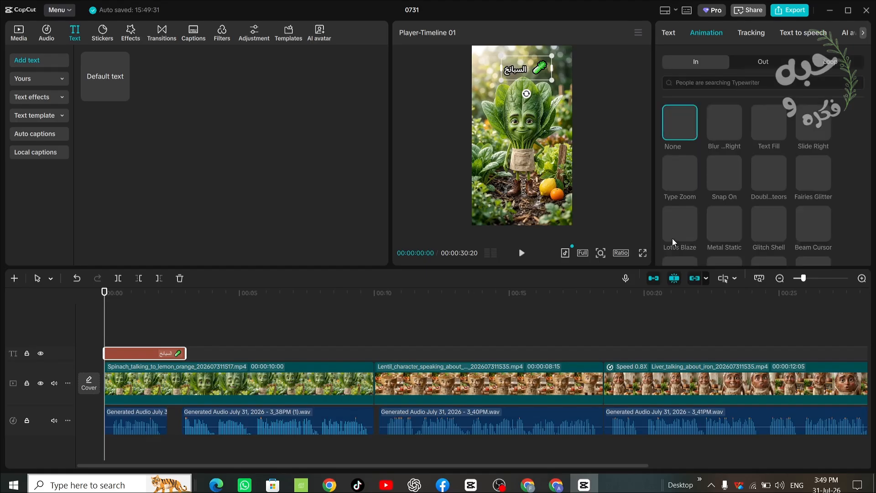
{"action": "left_click", "coordinate": [680, 82]}
{"action": "left_click", "coordinate": [678, 130]}
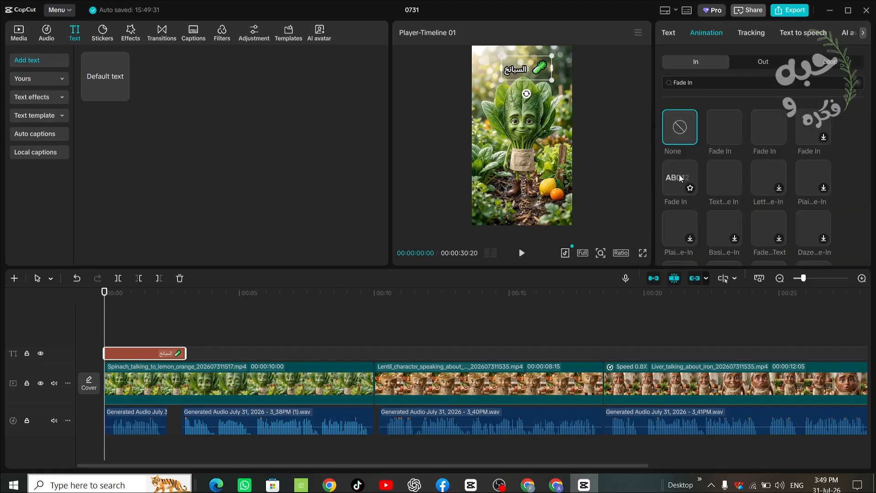
{"action": "left_click", "coordinate": [679, 176]}
- Search the exit animations for a fade effect and apply one to the spinach text
{"action": "left_click", "coordinate": [763, 61]}
{"action": "left_click", "coordinate": [682, 82]}
{"action": "left_click", "coordinate": [682, 129]}
{"action": "double_click", "coordinate": [695, 83]}
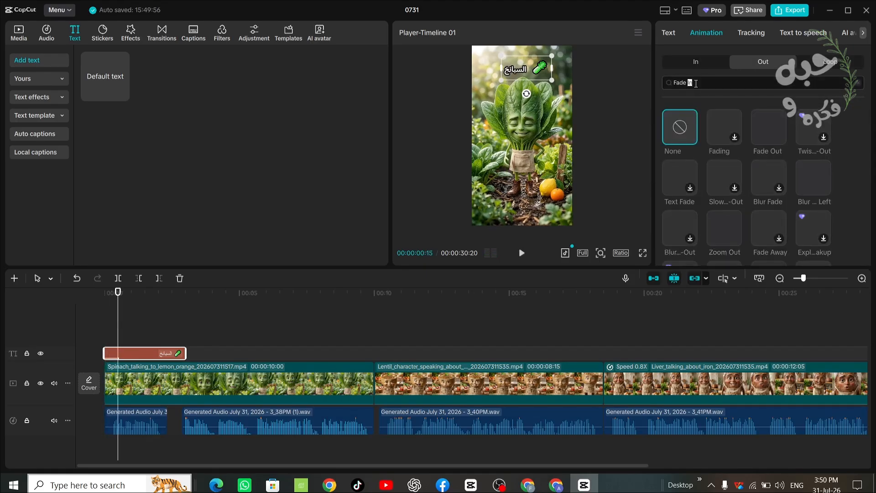
{"action": "key", "text": "Return"}
{"action": "left_click", "coordinate": [724, 127]}
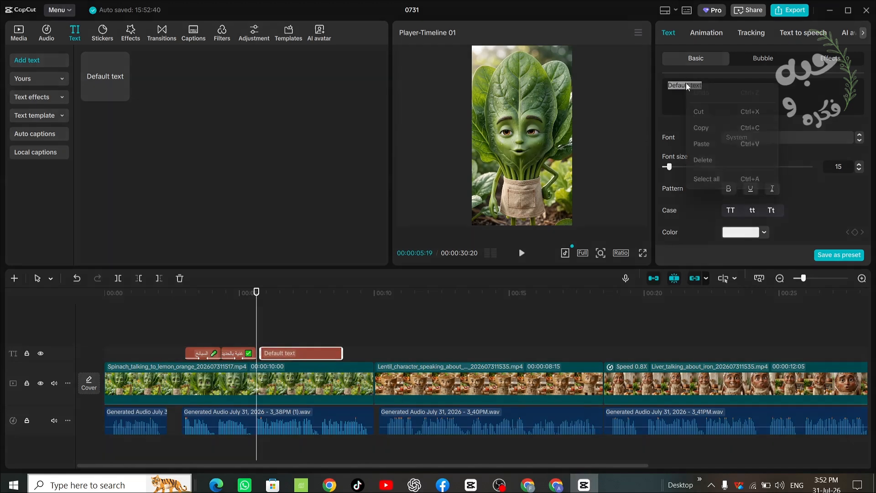
- Replace the default text with "مع الليمون أو البرتقال = امتصاص أفضل للحديد" and its lemon emoji on two lines, placed over the spinach's upper leaves
{"action": "left_click", "coordinate": [275, 331]}
{"action": "left_click", "coordinate": [545, 139]}
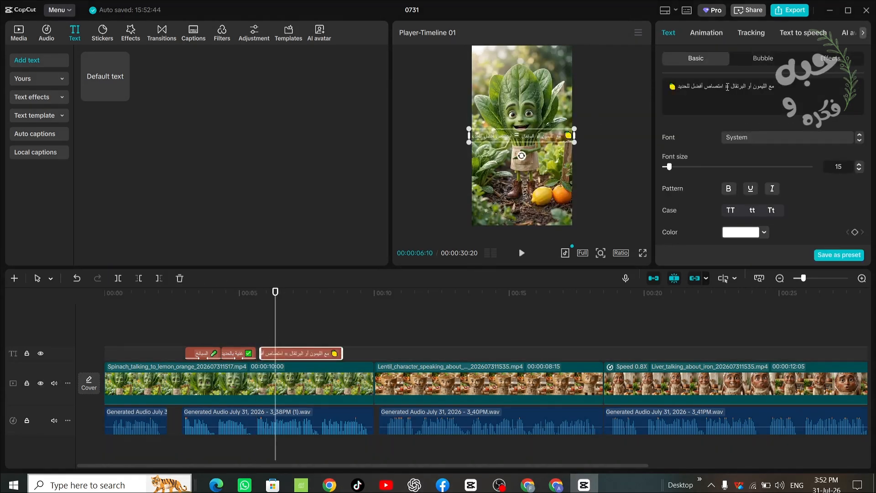
{"action": "key", "text": "Return"}
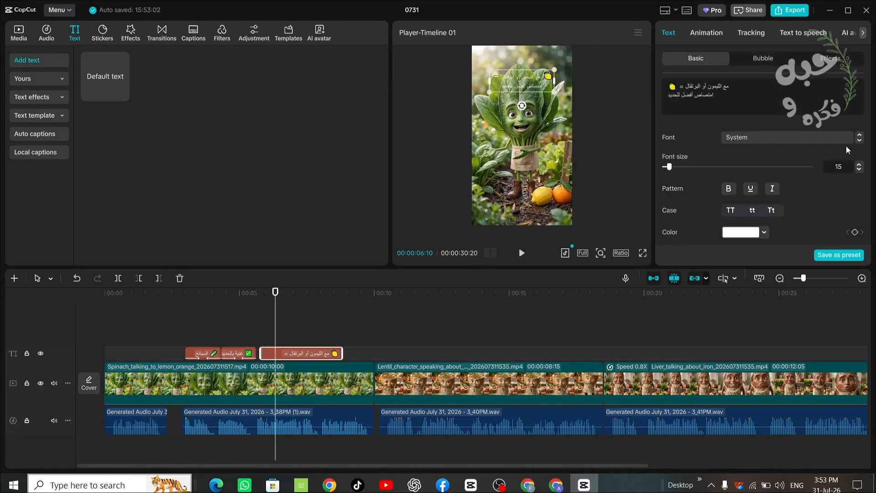
- Set the lemon text's font to Arial and apply the white preset style with a black outline
{"action": "left_click", "coordinate": [860, 141]}
{"action": "left_click", "coordinate": [860, 140]}
{"action": "left_click", "coordinate": [859, 140]}
{"action": "left_click", "coordinate": [859, 140]}
{"action": "left_click", "coordinate": [859, 134]}
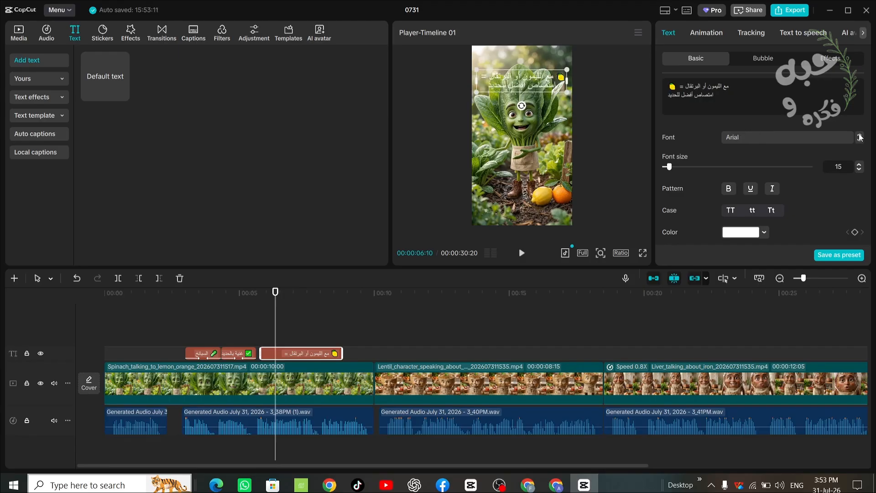
{"action": "scroll", "coordinate": [862, 174], "scroll_direction": "down", "scroll_amount": 3}
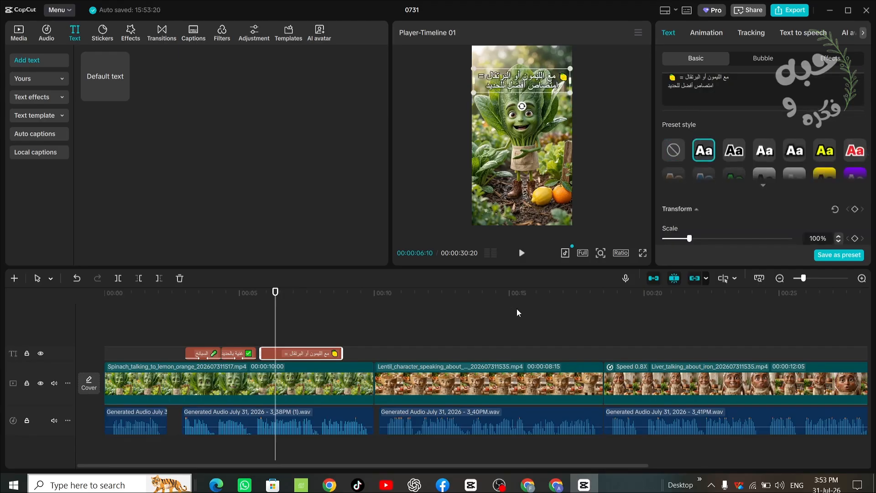
- Apply a letter-by-letter entrance animation and a Fade Out exit animation to the lemon text
{"action": "left_click", "coordinate": [716, 33]}
{"action": "scroll", "coordinate": [868, 153], "scroll_direction": "down", "scroll_amount": 5}
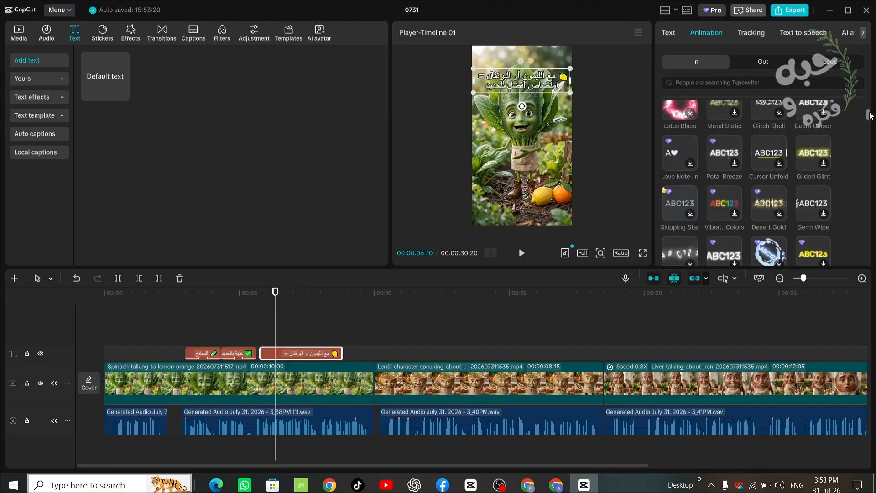
{"action": "left_click", "coordinate": [812, 250]}
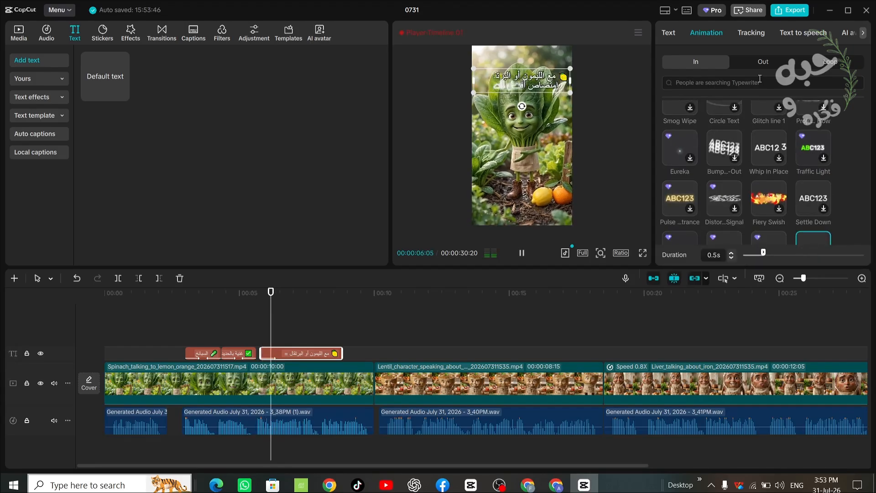
{"action": "left_click", "coordinate": [762, 61]}
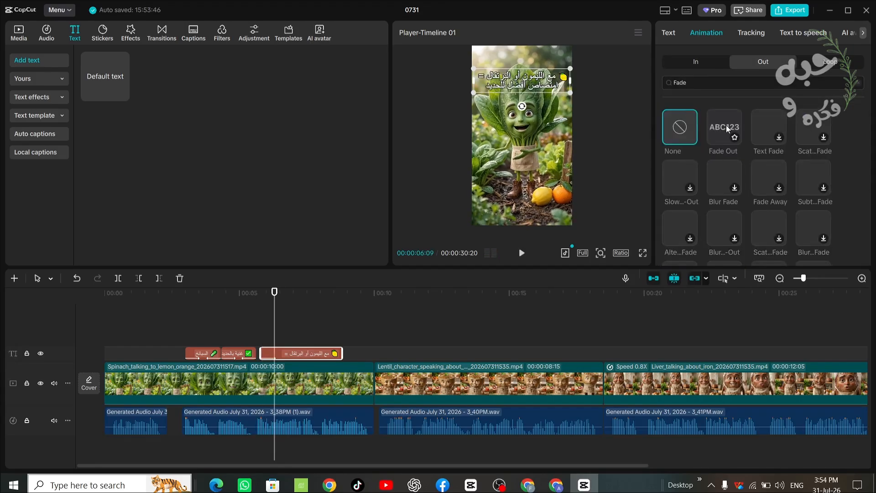
{"action": "left_click", "coordinate": [724, 122]}
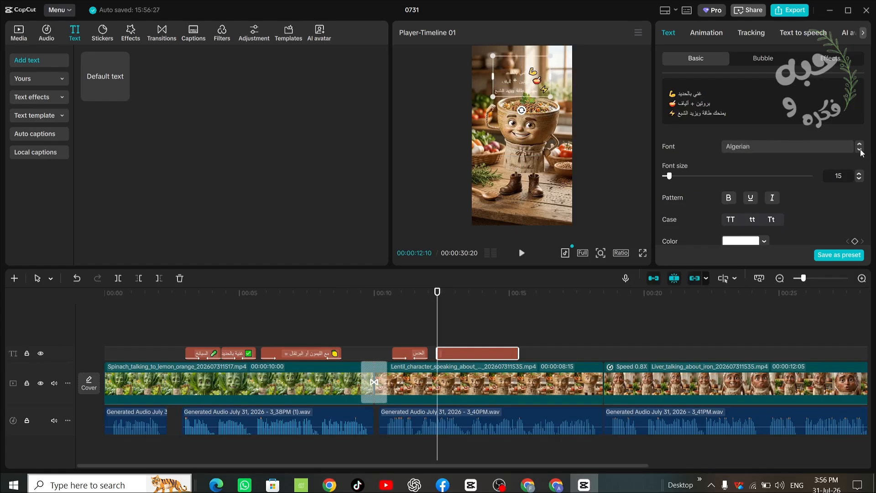
- Change the lentil benefits text's font, make it bold and apply the yellow preset style with a black outline
{"action": "left_click", "coordinate": [859, 151]}
{"action": "left_click", "coordinate": [728, 197]}
{"action": "left_click", "coordinate": [703, 224]}
{"action": "left_click_drag", "start_coordinate": [868, 105], "coordinate": [858, 211]}
{"action": "left_click", "coordinate": [762, 223]}
- Add entrance and exit animations to the lentil benefits text
{"action": "left_click", "coordinate": [706, 33]}
{"action": "scroll", "coordinate": [858, 211], "scroll_direction": "down", "scroll_amount": 2}
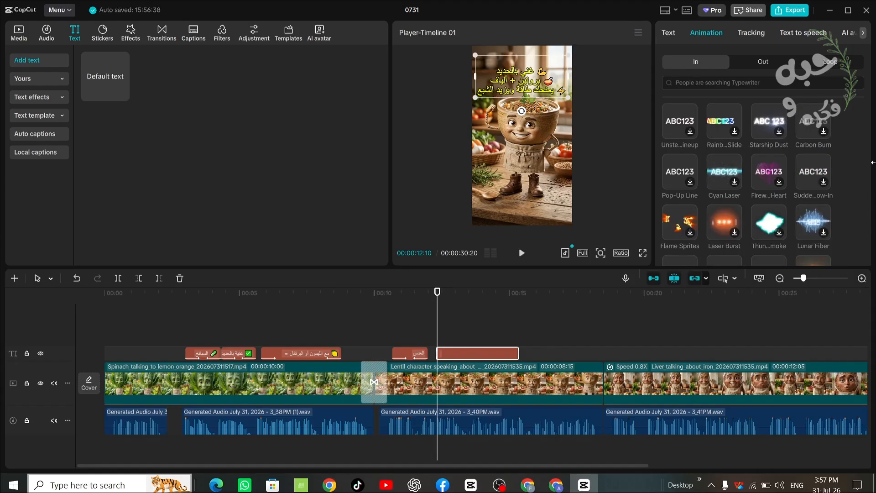
{"action": "left_click", "coordinate": [769, 62]}
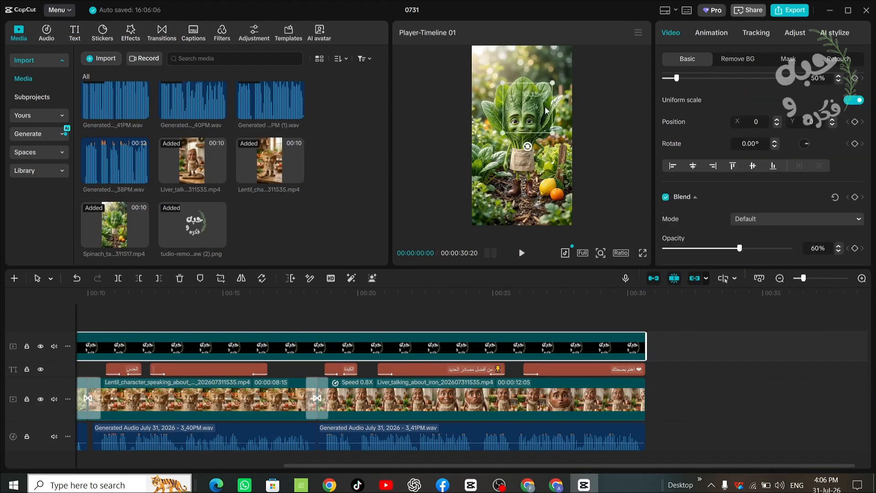
- Shrink the logo overlay into the upper-right corner of the video frame and preview the opening
{"action": "left_click", "coordinate": [561, 132]}
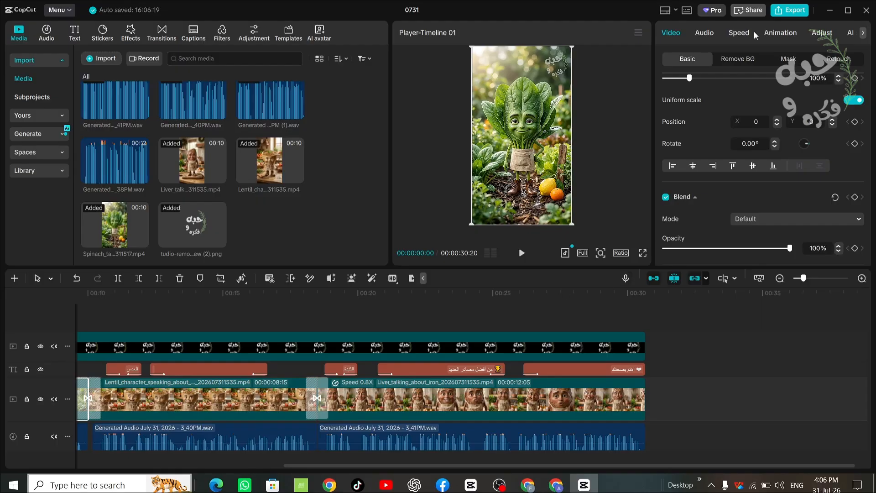
{"action": "left_click", "coordinate": [522, 253]}
{"action": "left_click", "coordinate": [521, 254]}
- Check the animations on the lemon text and play the video through to its end
{"action": "left_click", "coordinate": [256, 293]}
{"action": "left_click", "coordinate": [292, 369]}
{"action": "left_click", "coordinate": [713, 34]}
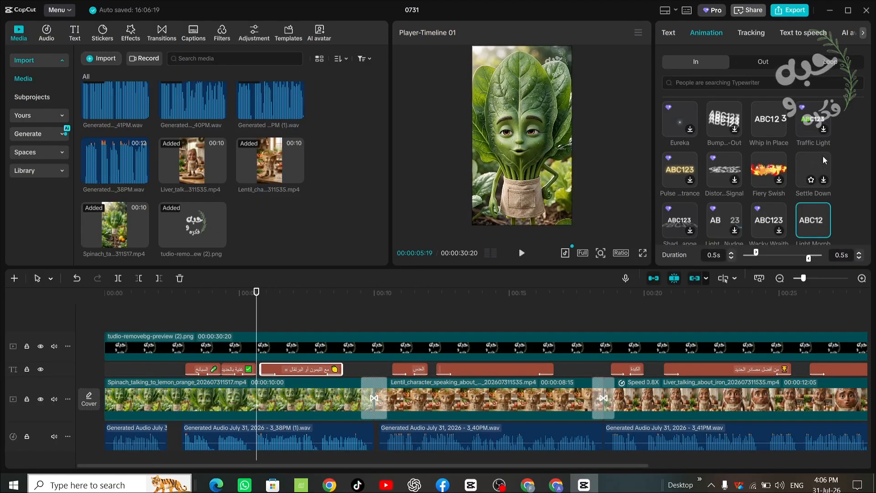
{"action": "left_click", "coordinate": [521, 252]}
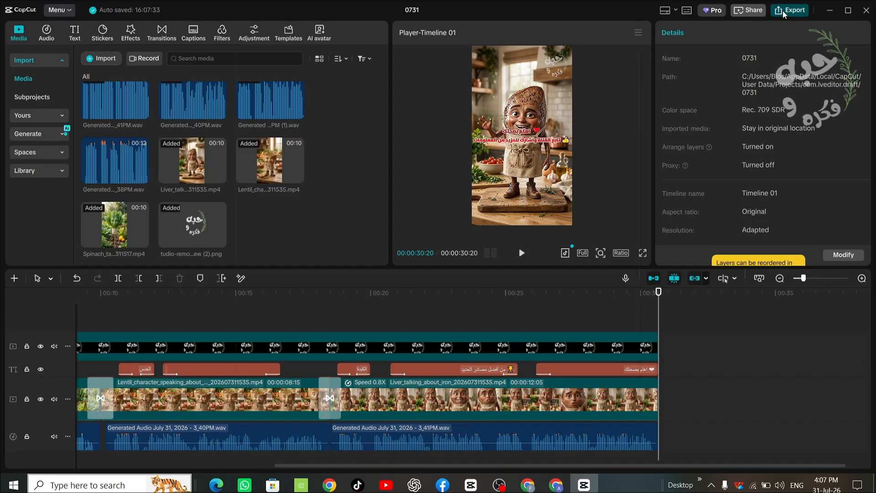
- Export the video as 0731 at 1080P in mp4 format with the H.264 codec and 30fps
{"action": "left_click", "coordinate": [783, 14]}
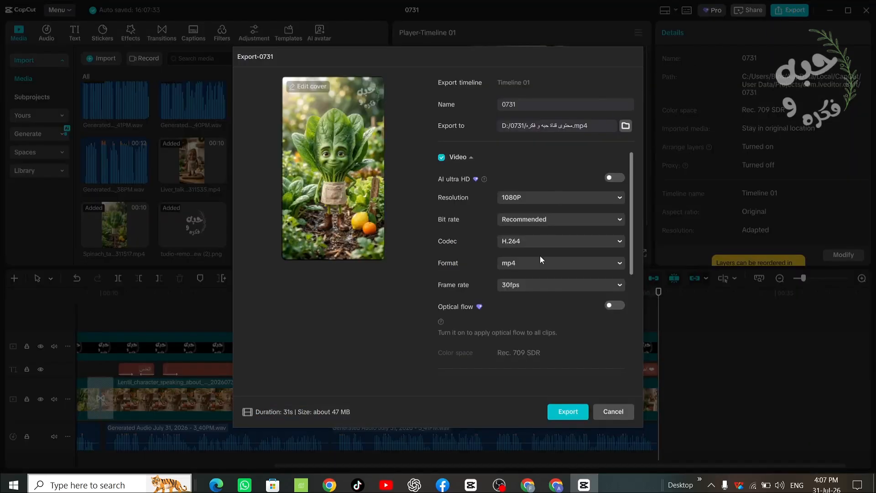
{"action": "left_click", "coordinate": [567, 412]}
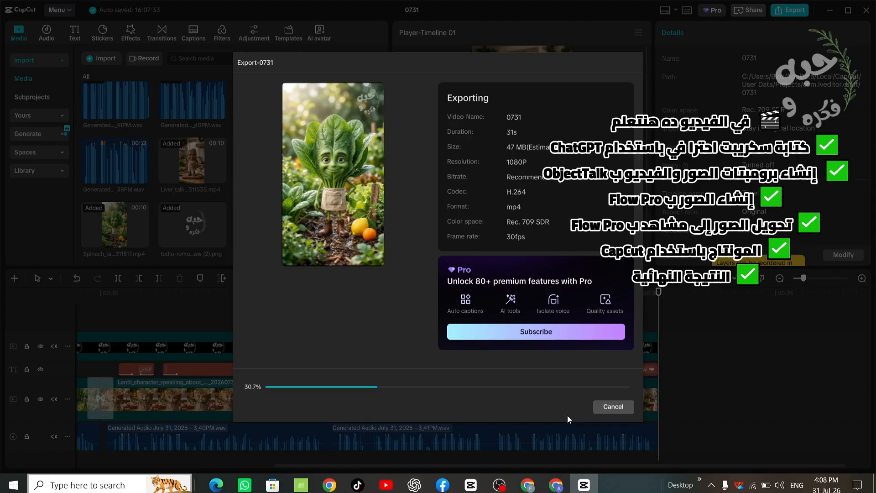